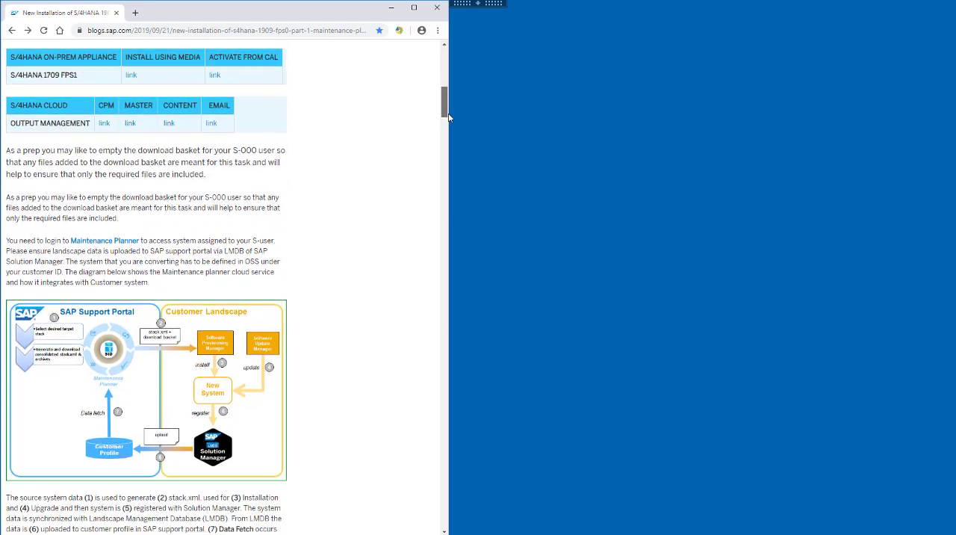
Step: Open the blog's Maintenance Planner link in a new browser window
left_click_drag(448, 117, 449, 120)
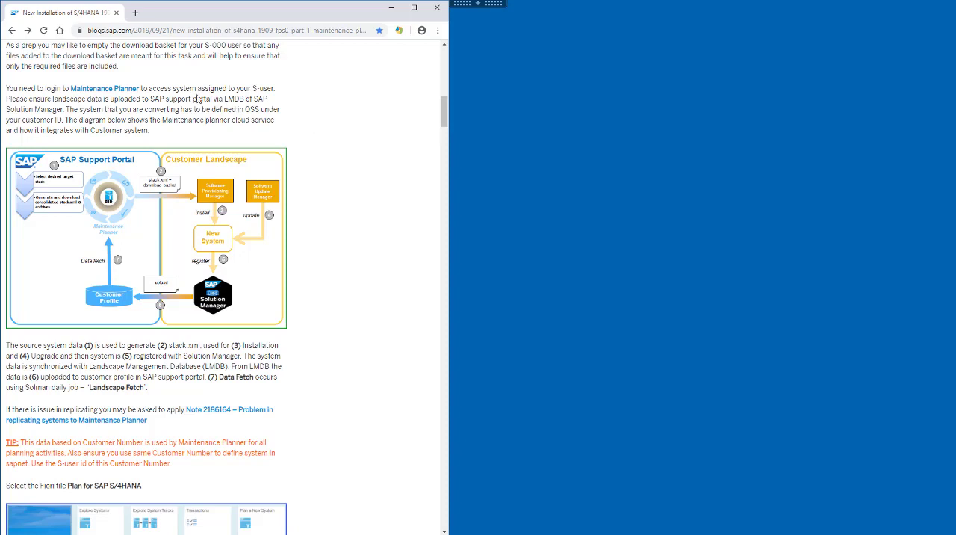
right_click(99, 92)
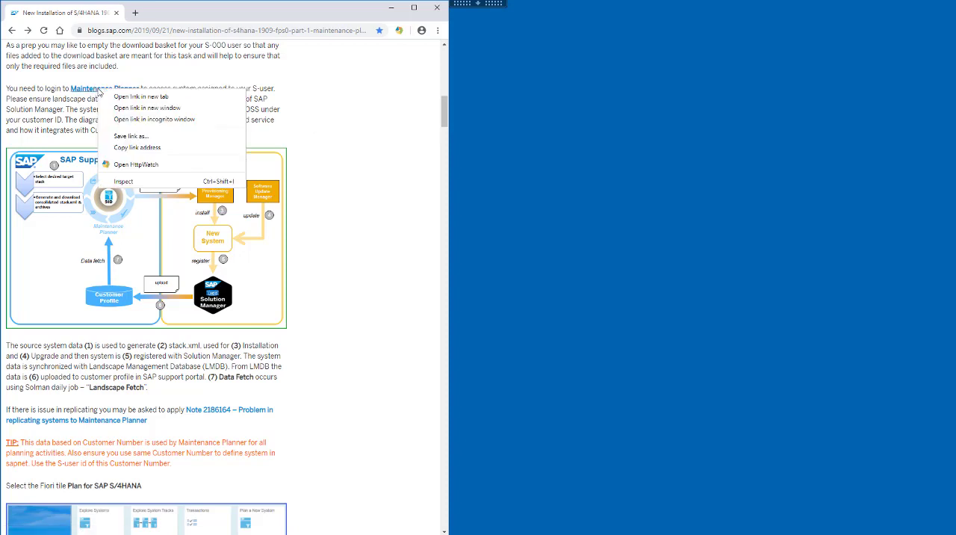
left_click(150, 110)
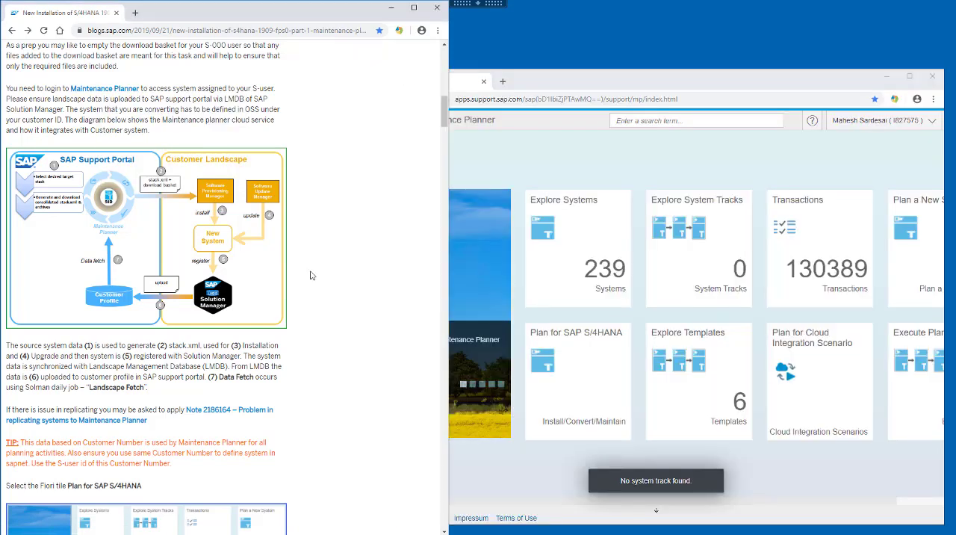
Step: Follow the blog instructions and start a Plan for SAP S/4HANA in Maintenance Planner
scroll(326, 225, "down", 5)
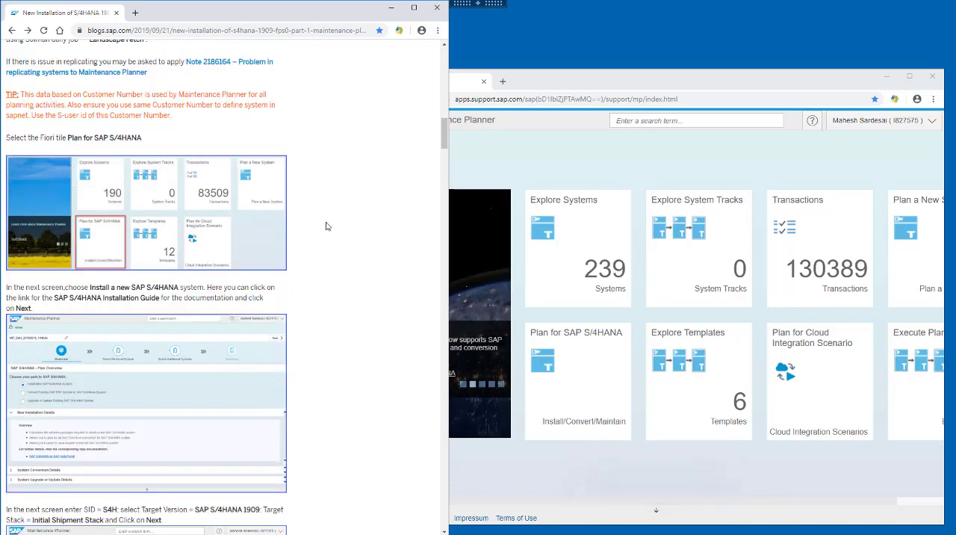
scroll(325, 226, "down", 1)
left_click(564, 382)
left_click(564, 382)
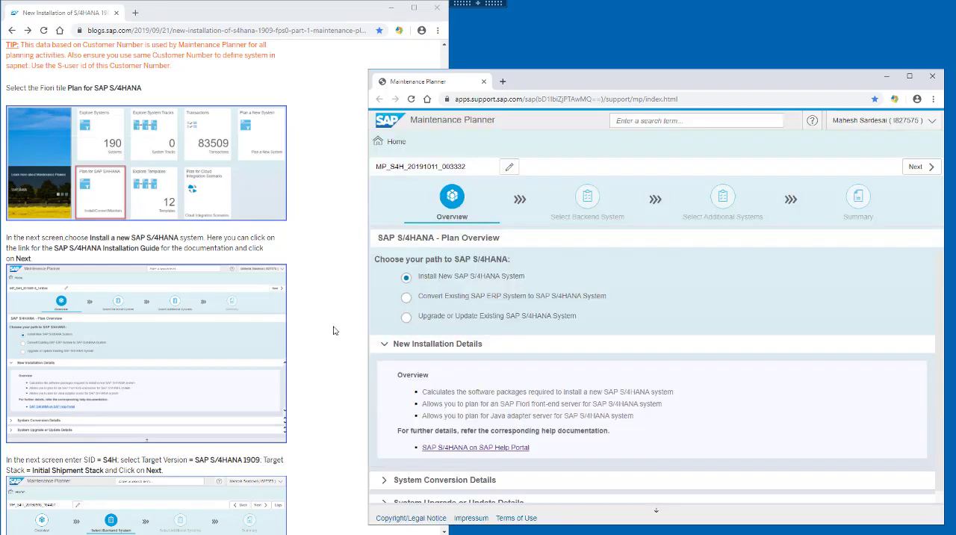
Step: Read the blog's next instructions and open the plan's SAP S/4HANA on SAP Help Portal documentation in a new tab
left_click(334, 330)
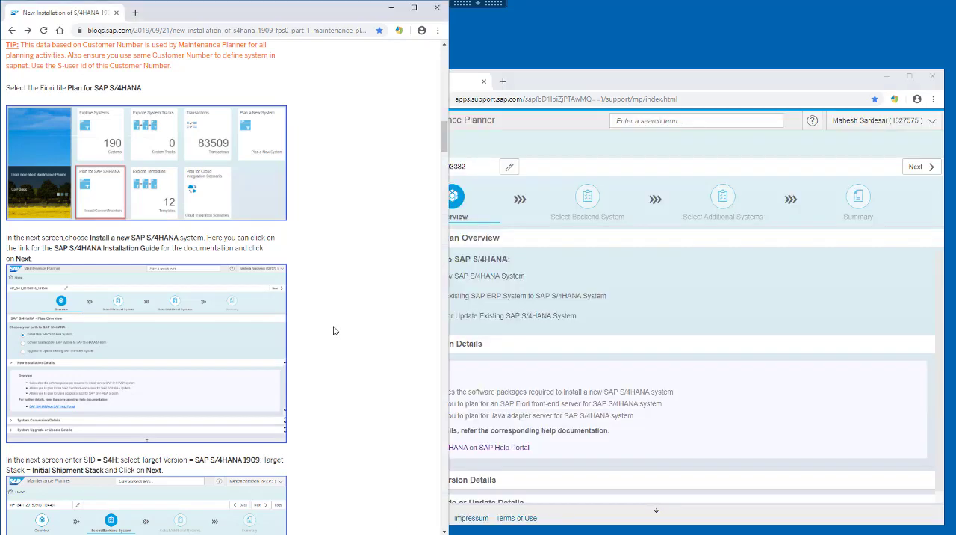
scroll(334, 330, "down", 2)
scroll(334, 330, "down", 1)
left_click(670, 344)
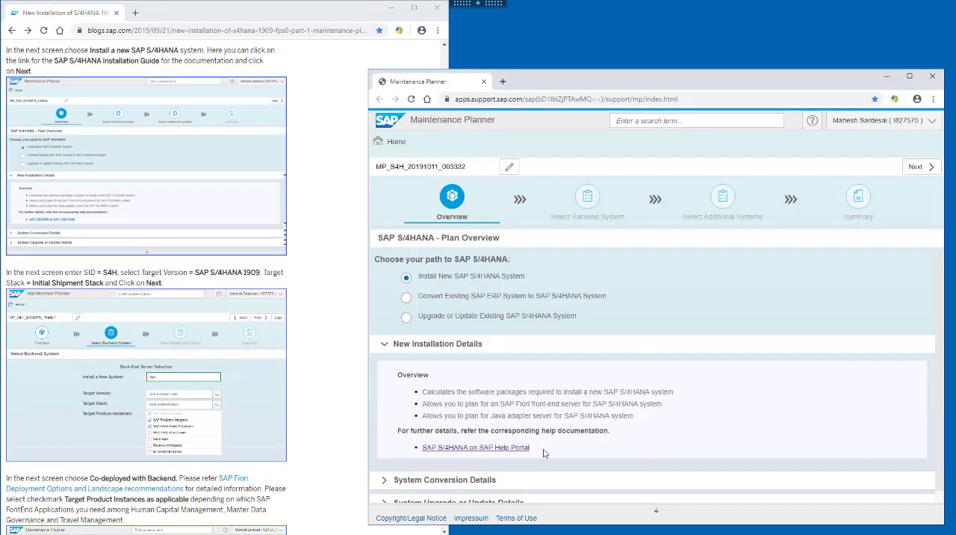
right_click(491, 449)
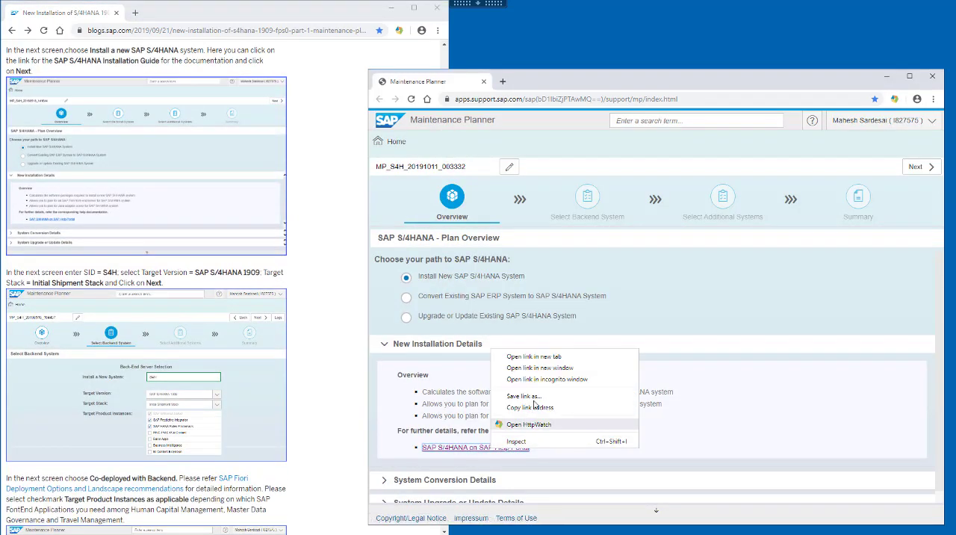
left_click(543, 357)
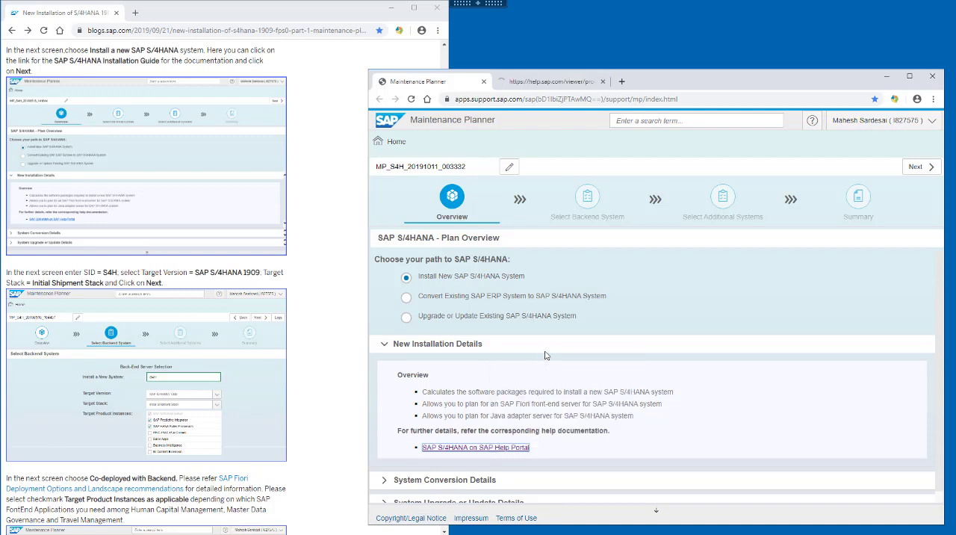
key("ctrl+Tab")
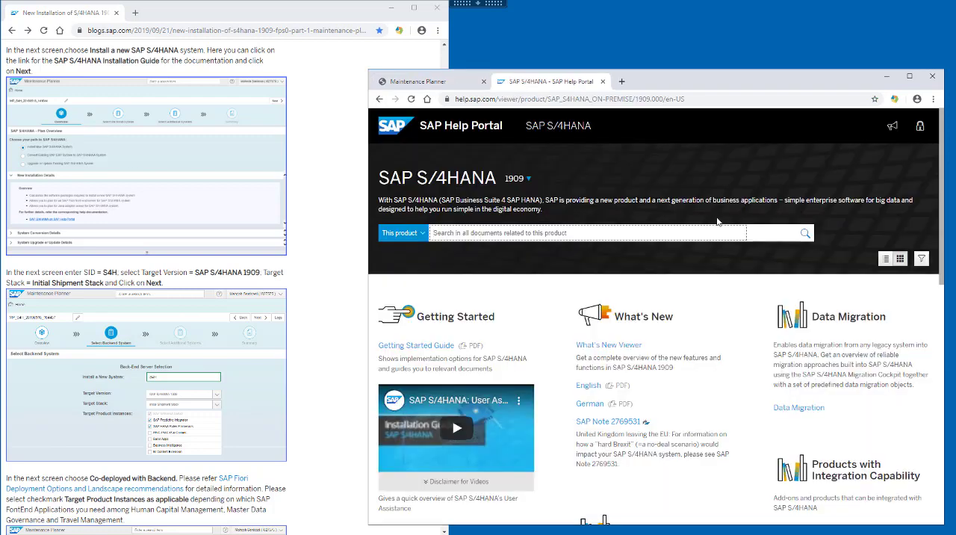
Step: Check the product versions offered on the help page and locate the Installation Guide under Product Documentation
left_click(529, 179)
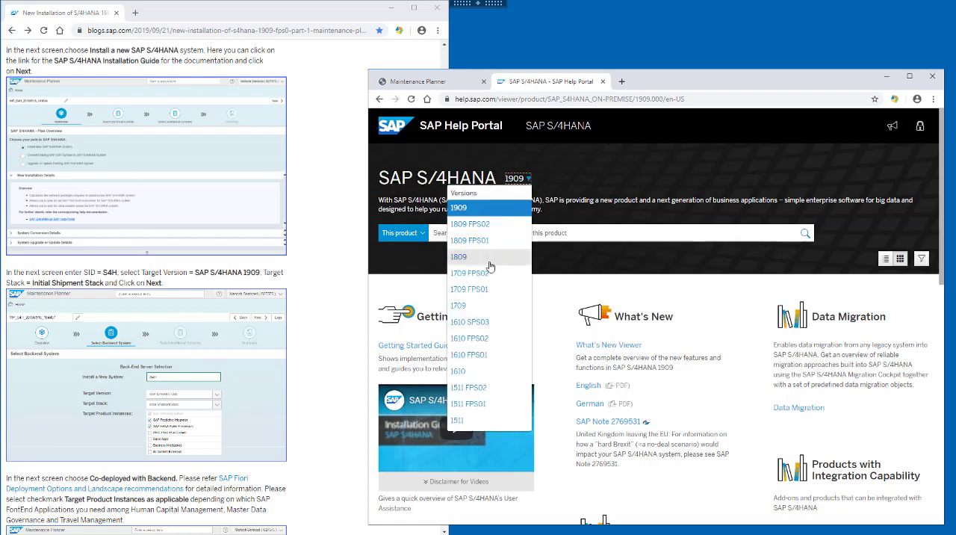
left_click(601, 172)
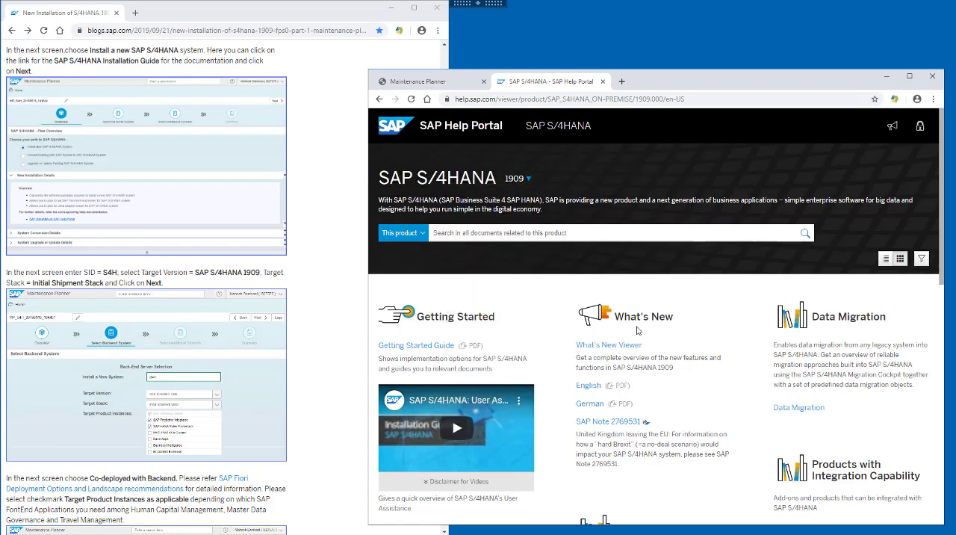
scroll(737, 341, "down", 1)
scroll(738, 340, "down", 5)
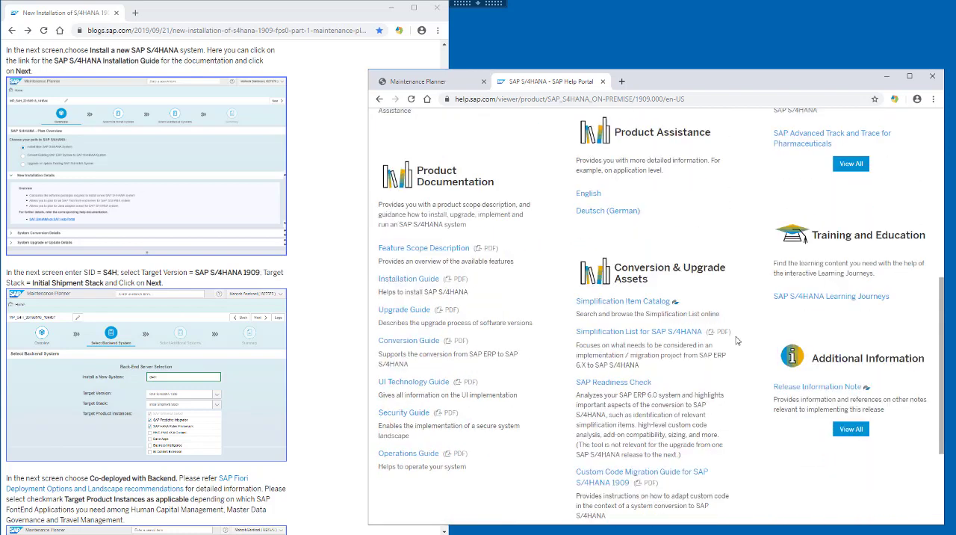
left_click_drag(377, 234, 444, 230)
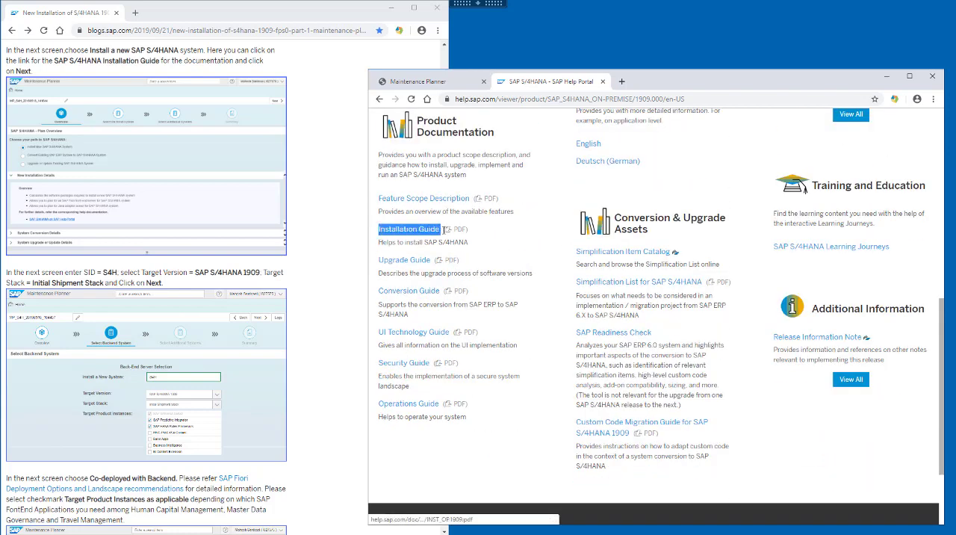
Step: Show all Additional Information entries and open the Administration Guide for Implementation in a new tab
left_click(850, 380)
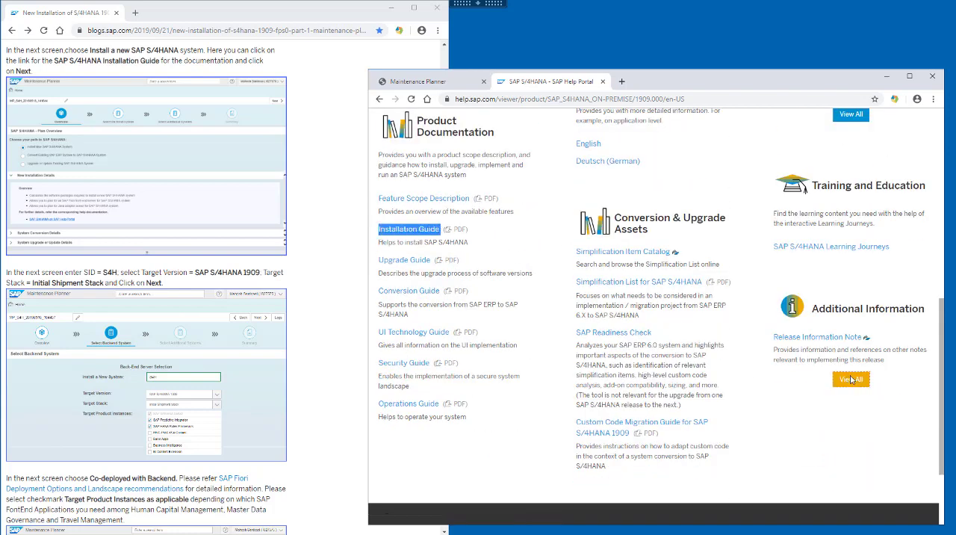
right_click(850, 381)
left_click(751, 298)
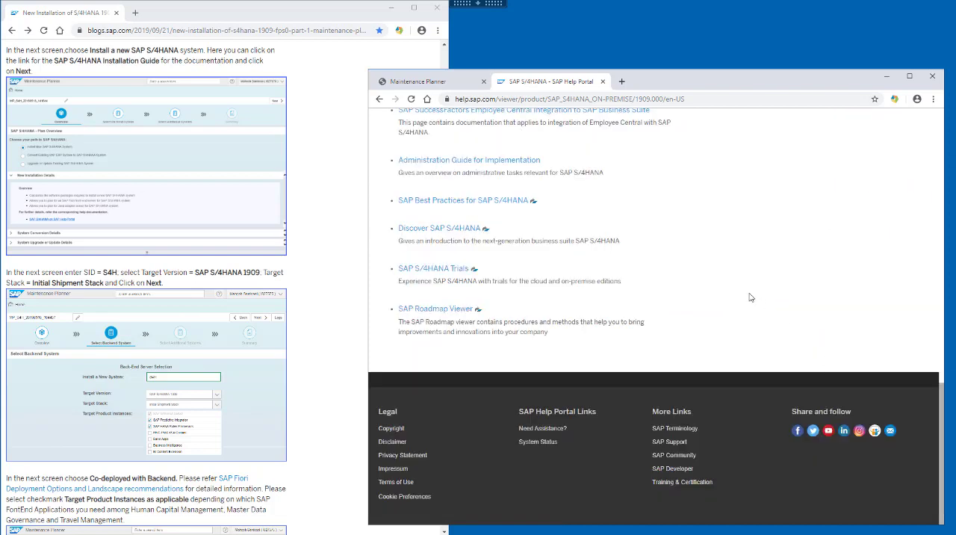
scroll(770, 322, "up", 1)
right_click(484, 211)
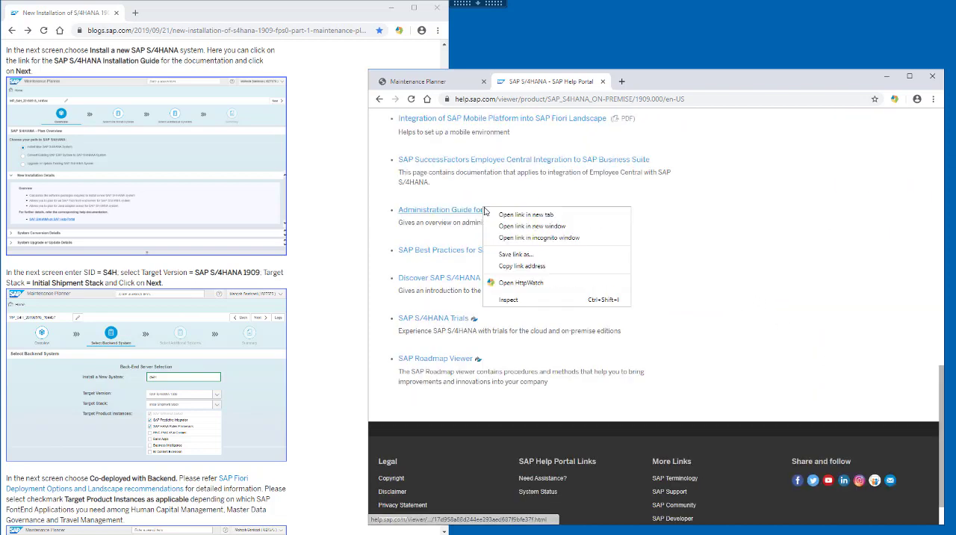
left_click(532, 215)
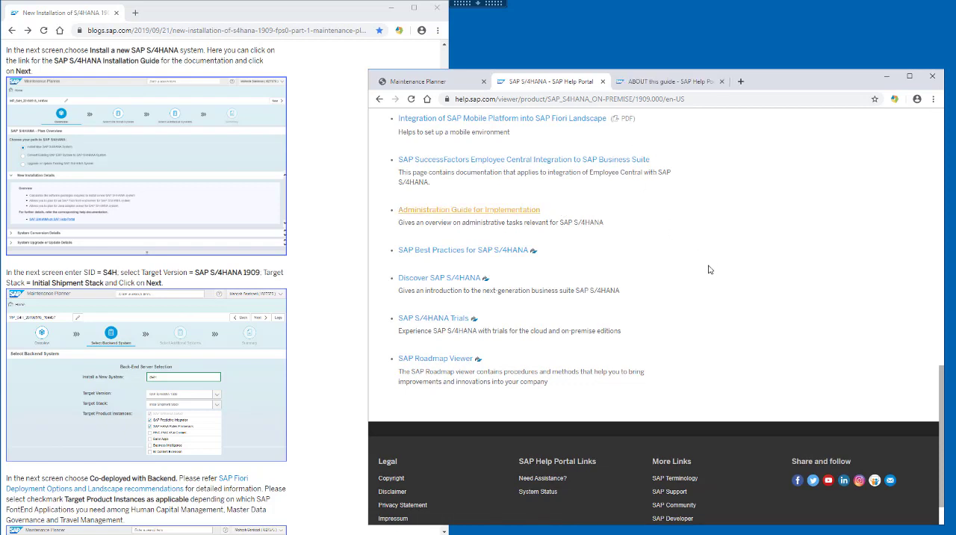
left_click(658, 84)
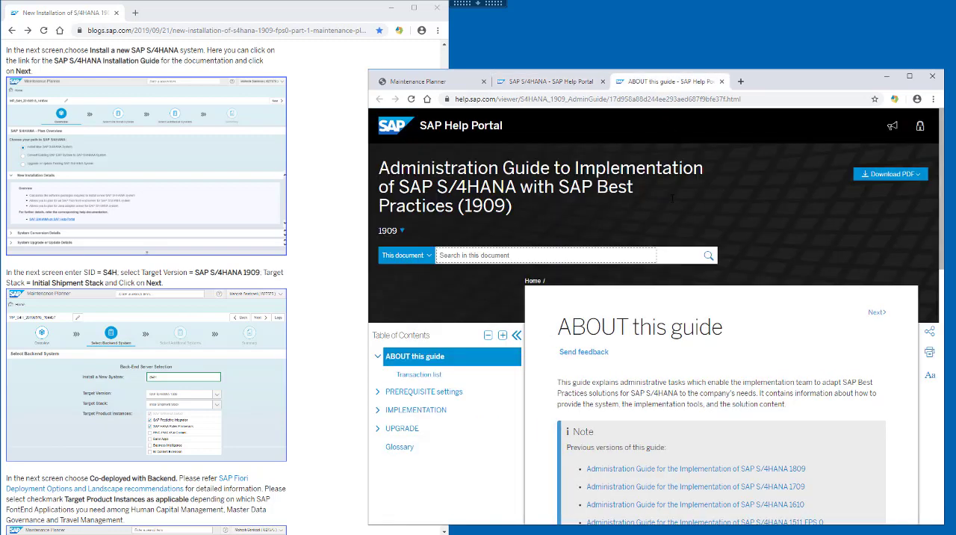
Step: Open the full-document PDF of the Administration Guide and look through its table of contents
left_click(891, 174)
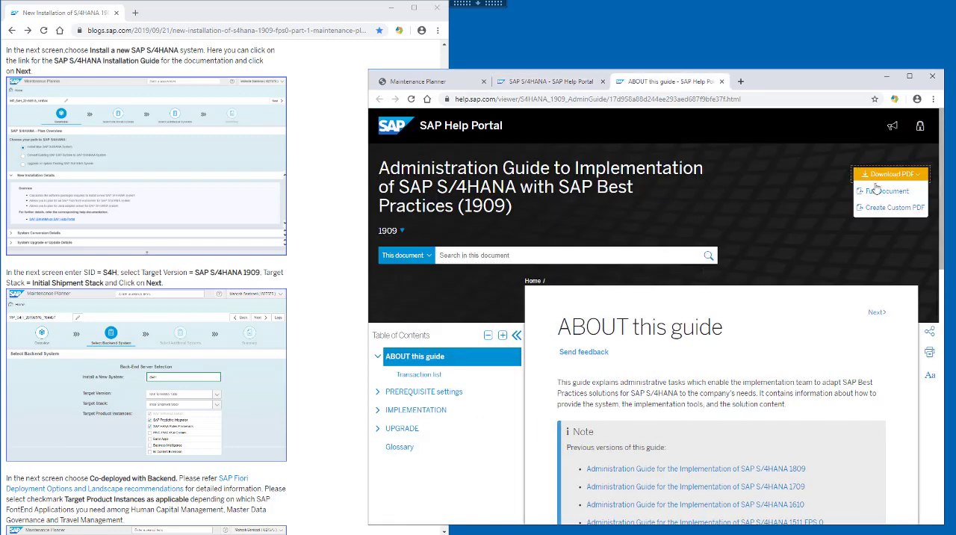
left_click(877, 192)
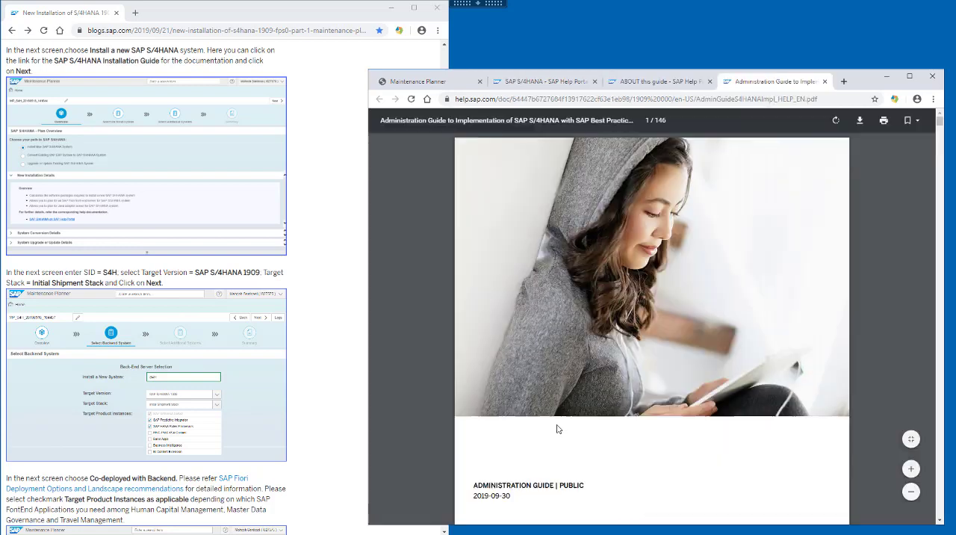
scroll(556, 427, "down", 4)
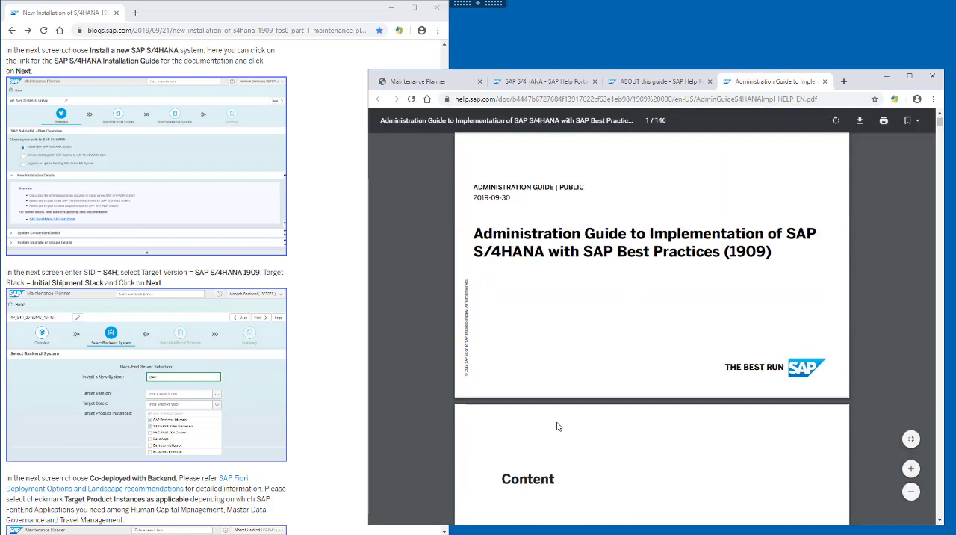
scroll(556, 426, "down", 4)
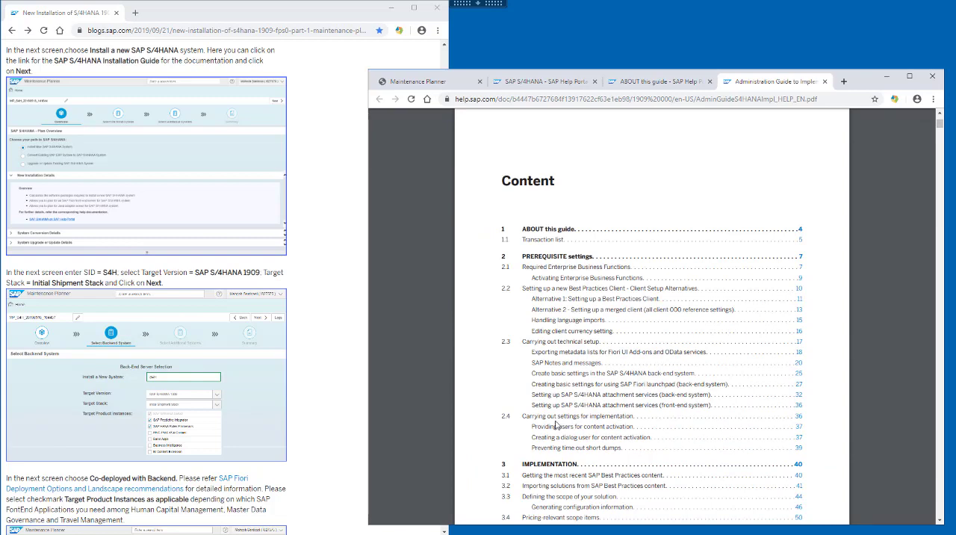
scroll(557, 425, "down", 2)
Step: Return to the Maintenance Planner plan and continue with Install New SAP S/4HANA System to the backend system selection
key("ctrl+1")
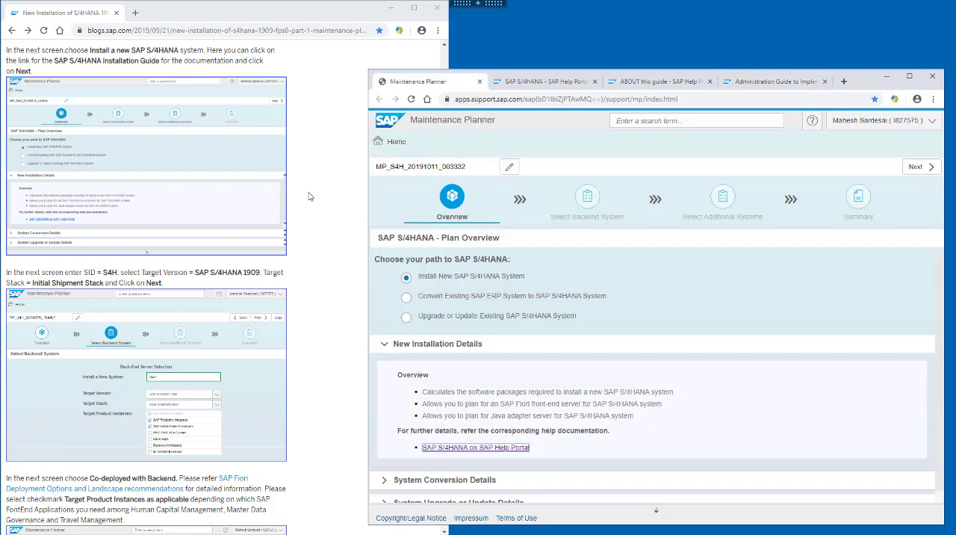
left_click(312, 196)
scroll(313, 196, "down", 3)
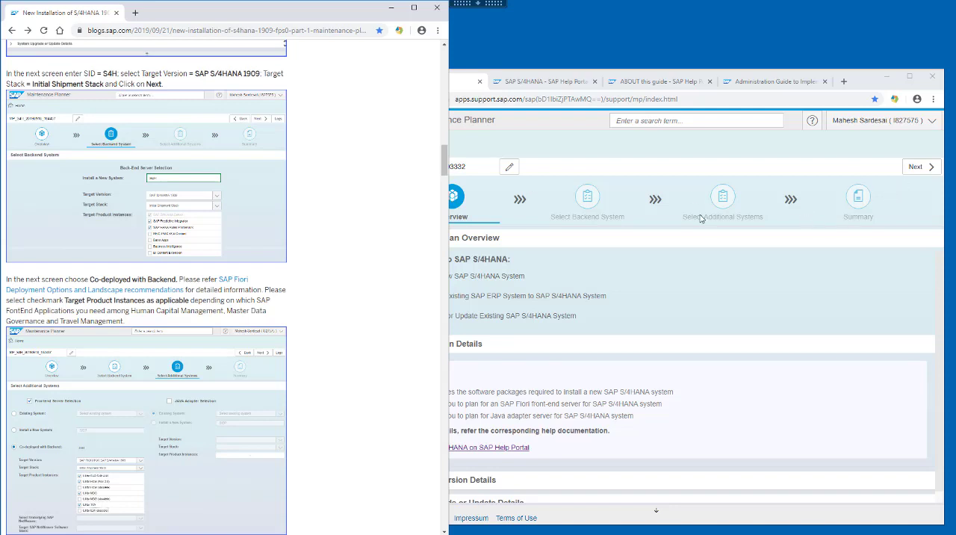
left_click(917, 165)
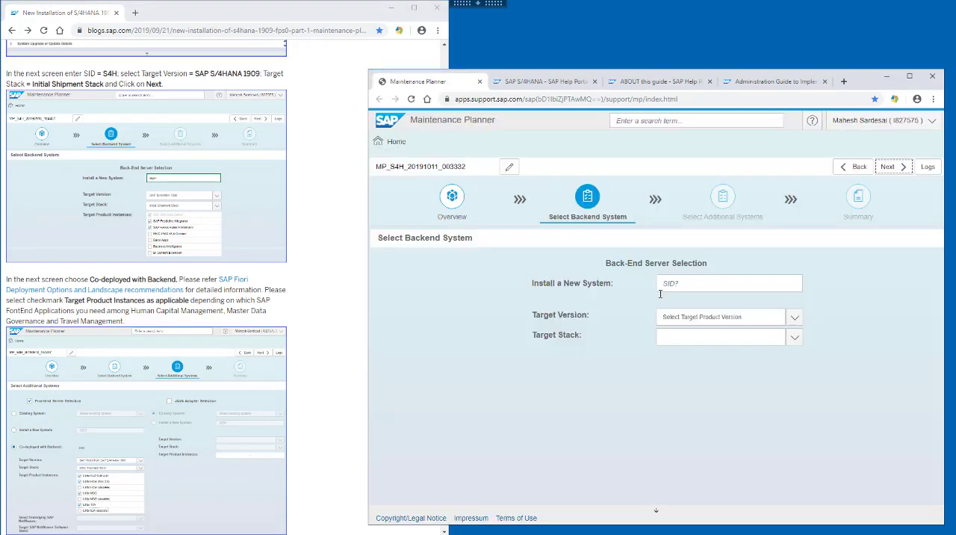
Step: Define the new backend system with SID S4H, target version SAP S/4HANA 1909 and target stack Initial Shipment Stack
left_click(679, 283)
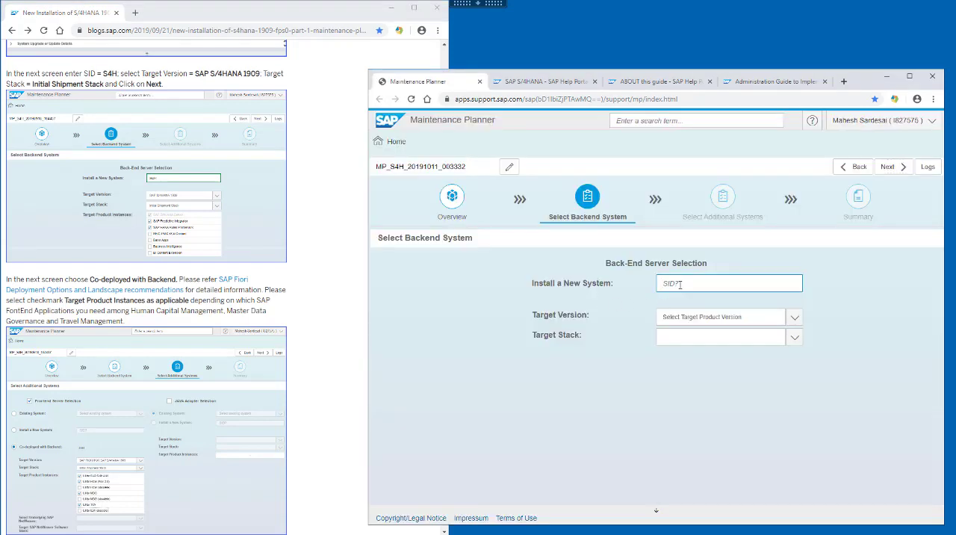
type("S4H")
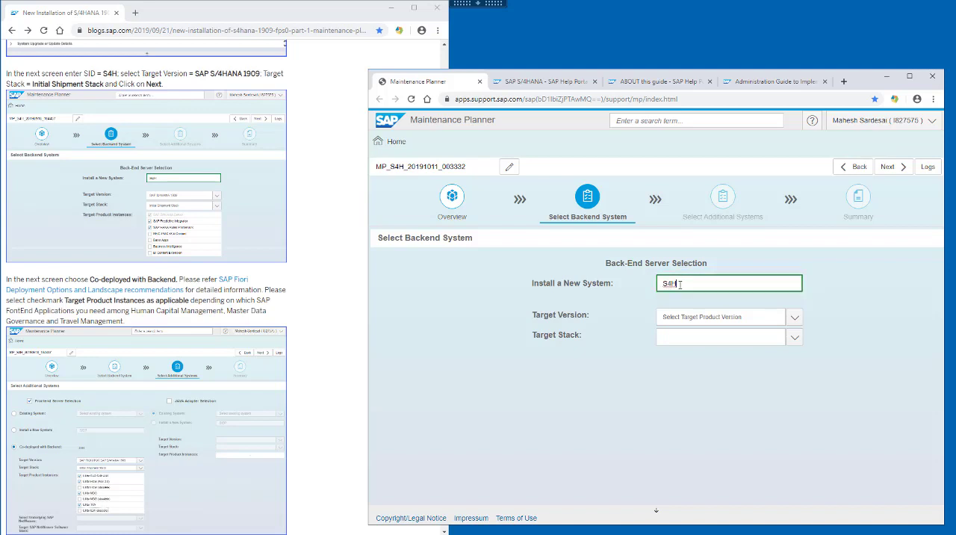
key("Tab")
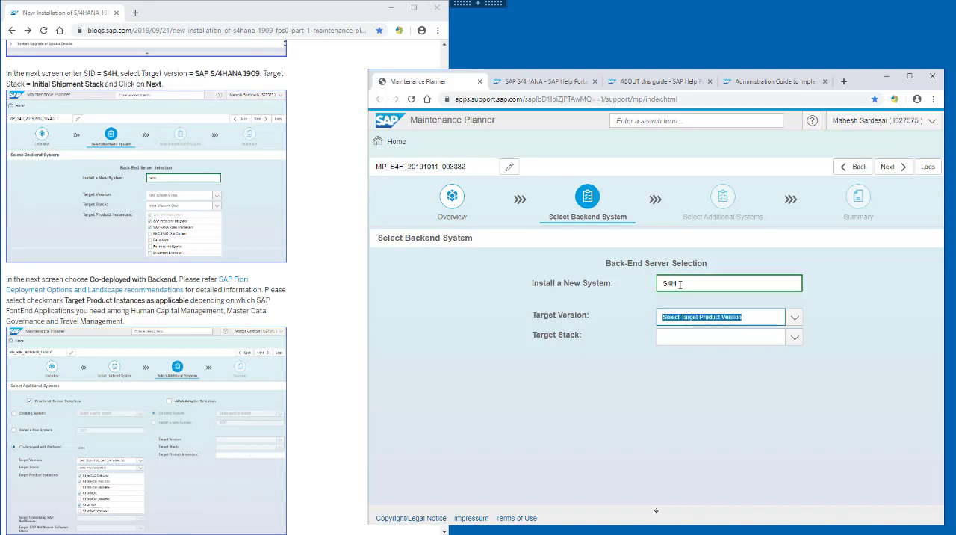
left_click(793, 319)
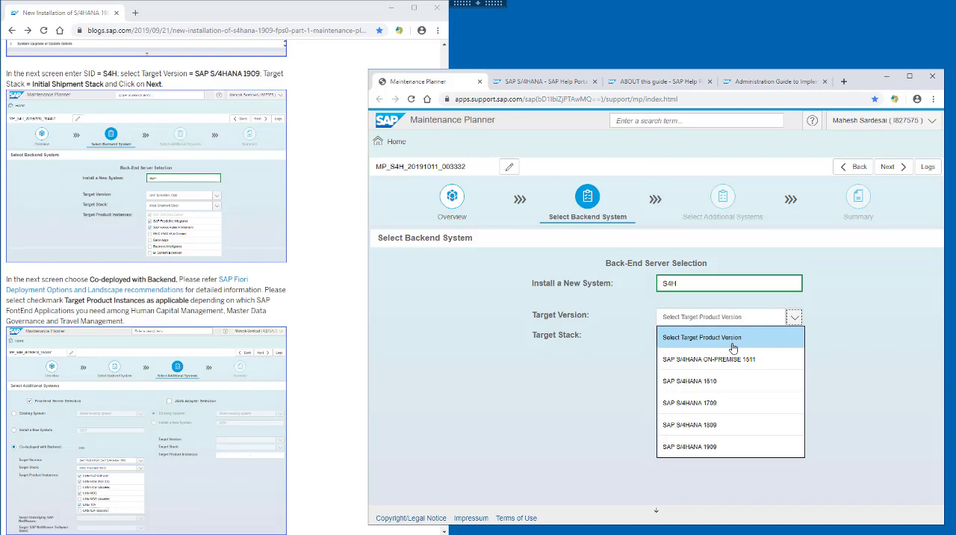
left_click(732, 445)
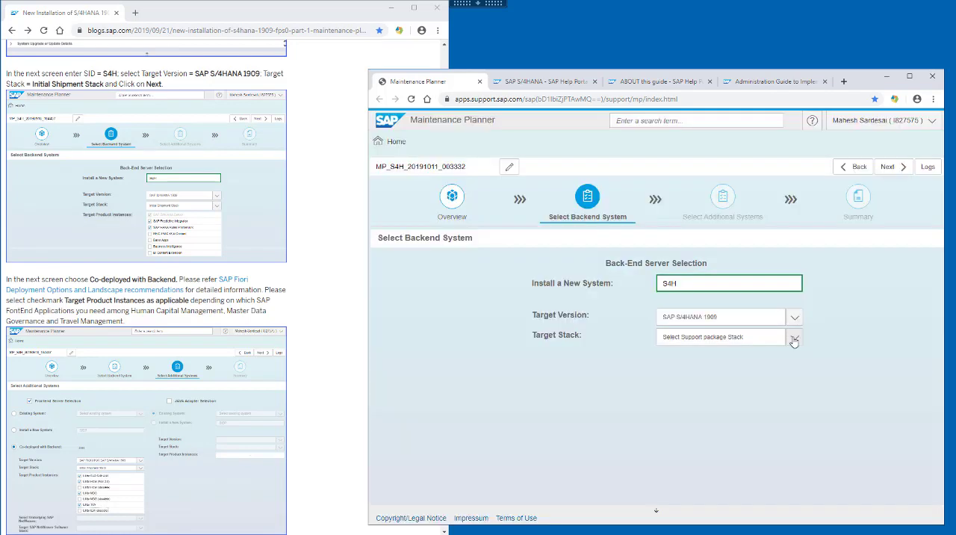
left_click(794, 340)
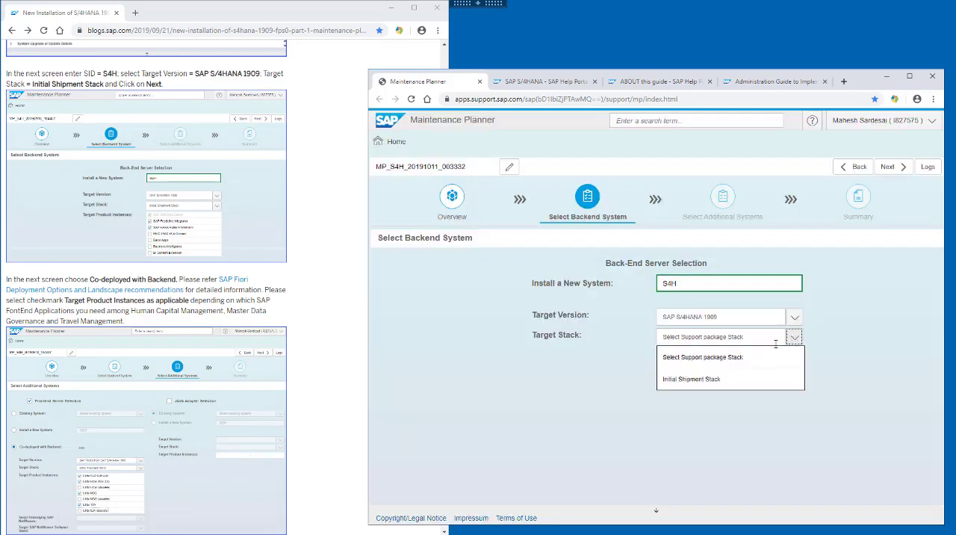
left_click(668, 380)
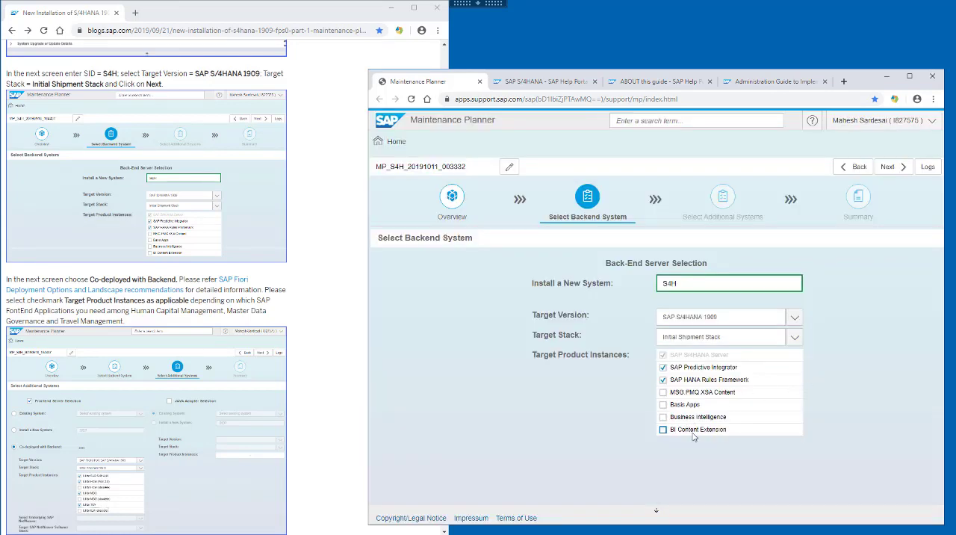
Step: Continue to the additional systems selection and set the frontend server to Co-deployed with Backend
left_click(331, 235)
scroll(334, 236, "down", 3)
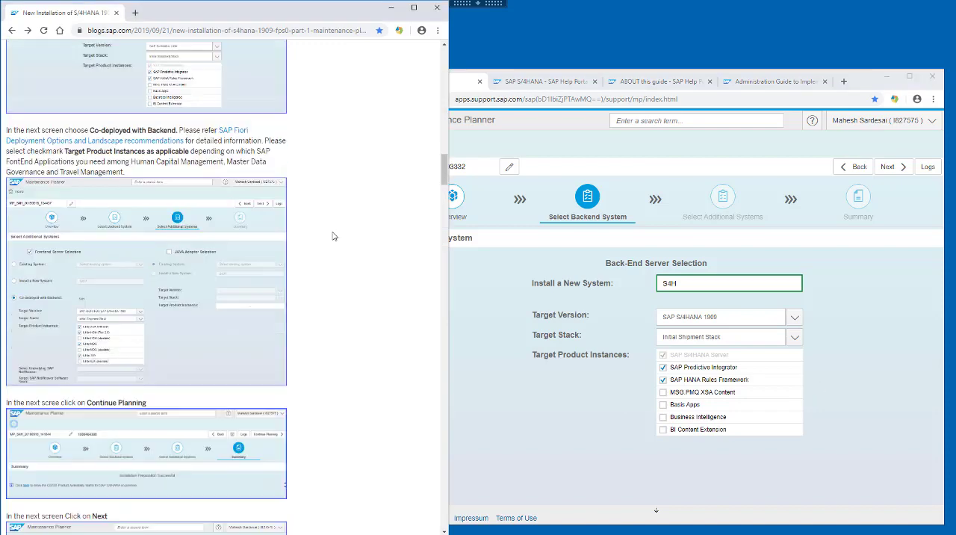
left_click(897, 169)
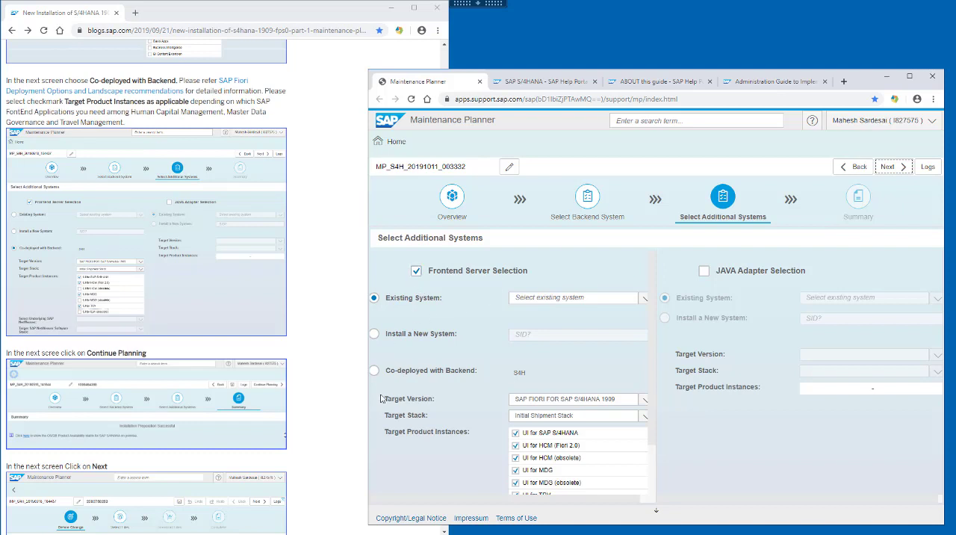
left_click(374, 371)
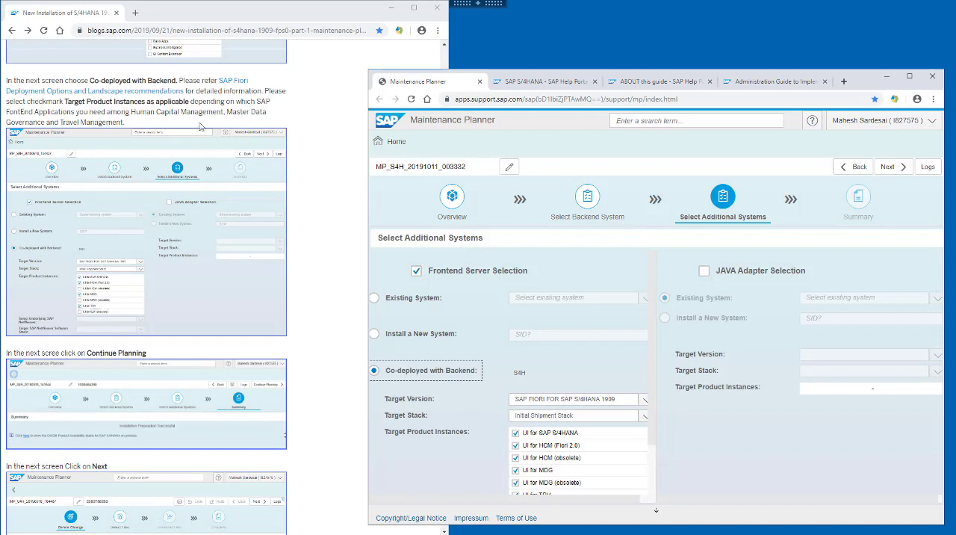
Step: Open the SAP Fiori Deployment Options and Landscape recommendations document from the blog in a separate window and skim its beginning
right_click(170, 91)
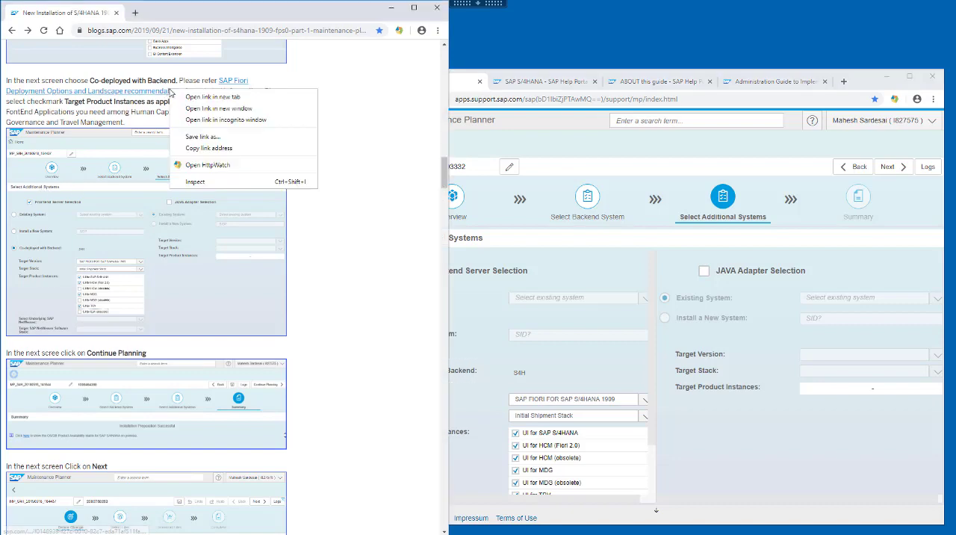
left_click(218, 109)
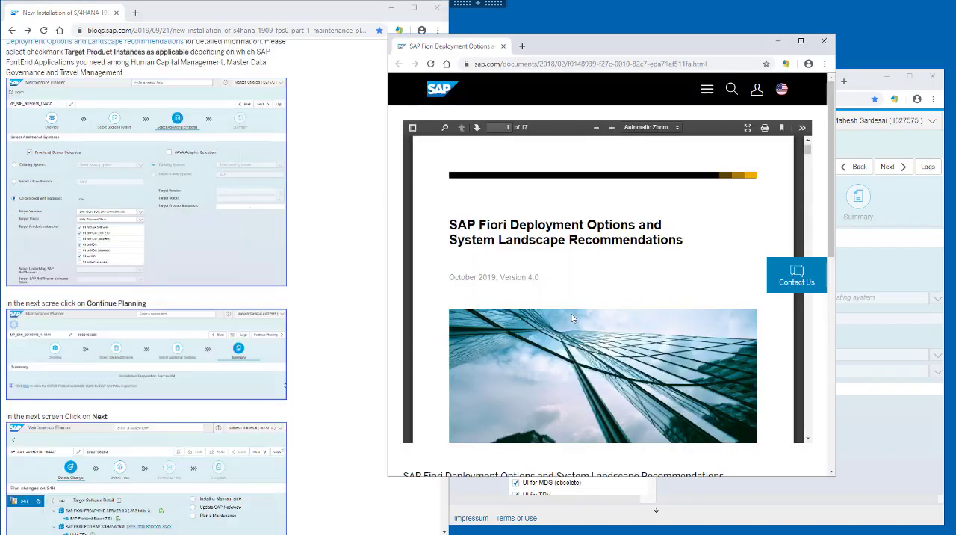
scroll(744, 325, "down", 3)
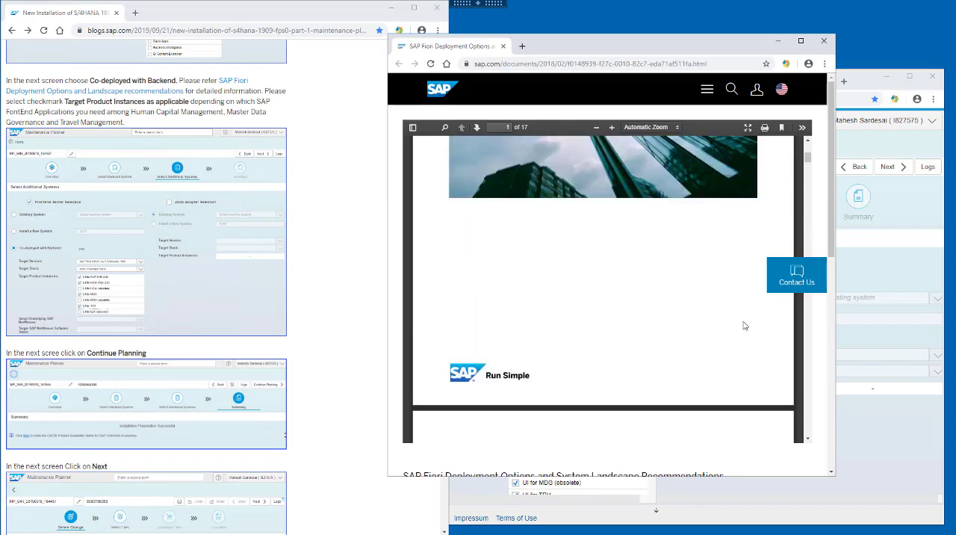
scroll(745, 326, "down", 9)
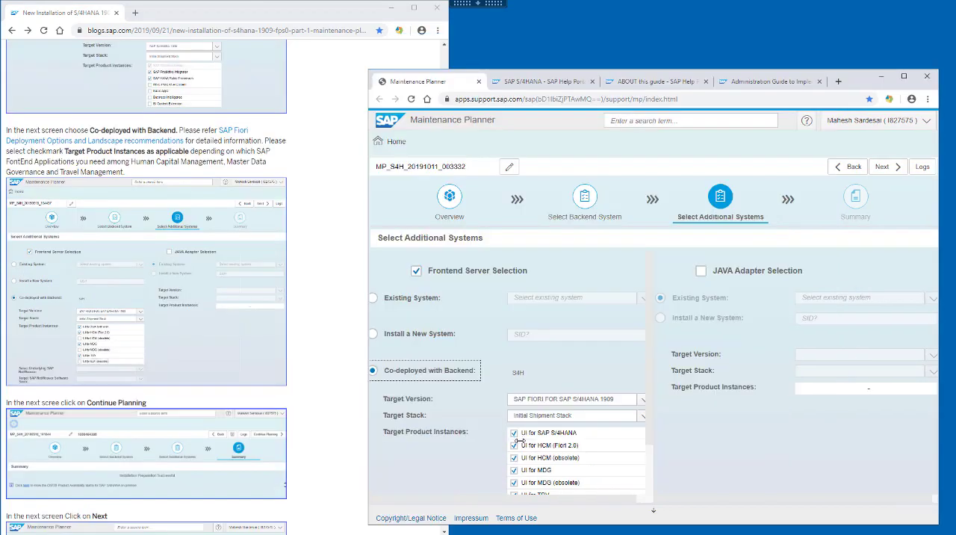
Step: Exclude UI for HCM (obsolete), UI for MDG (obsolete) and UI for ILM (obsolete) from the frontend server's target product instances
left_click(513, 457)
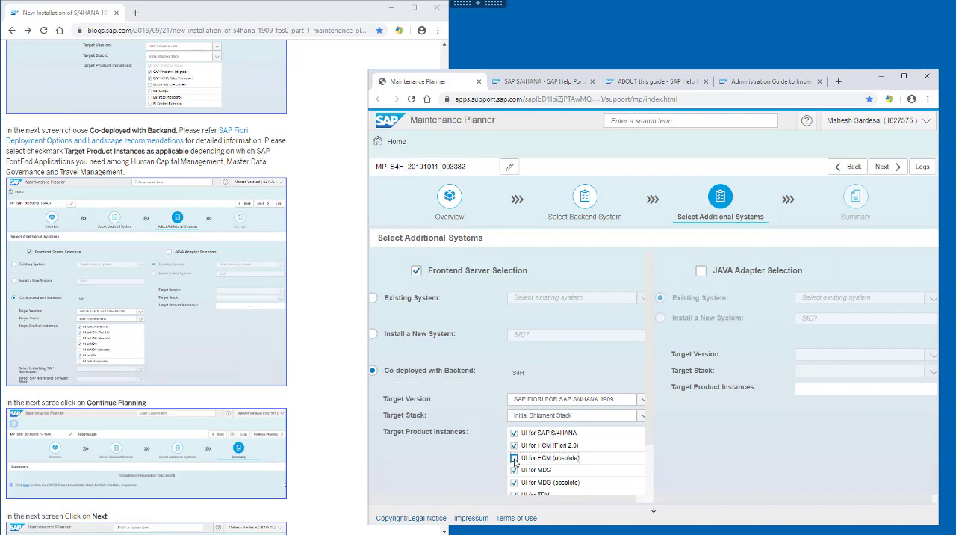
left_click(514, 482)
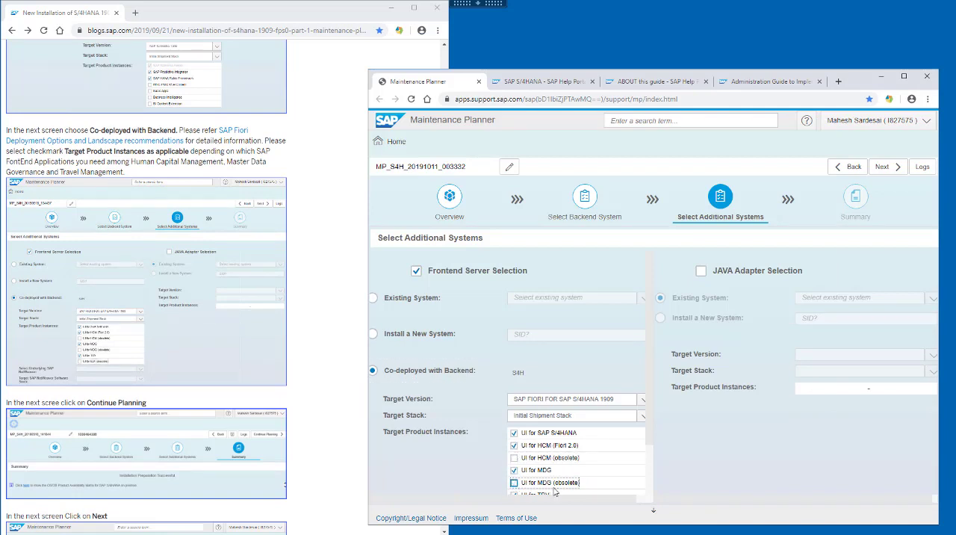
scroll(554, 490, "down", 1)
left_click(515, 457)
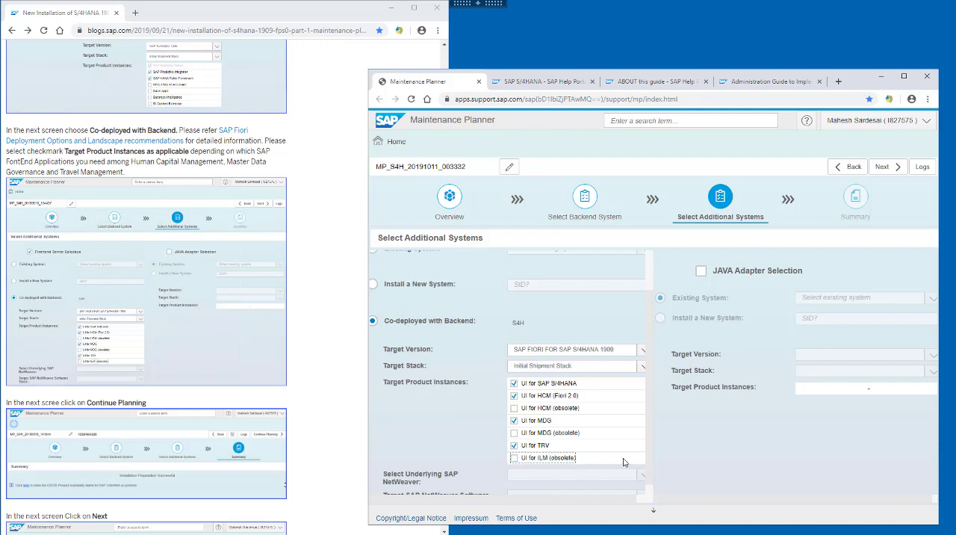
scroll(624, 462, "up", 1)
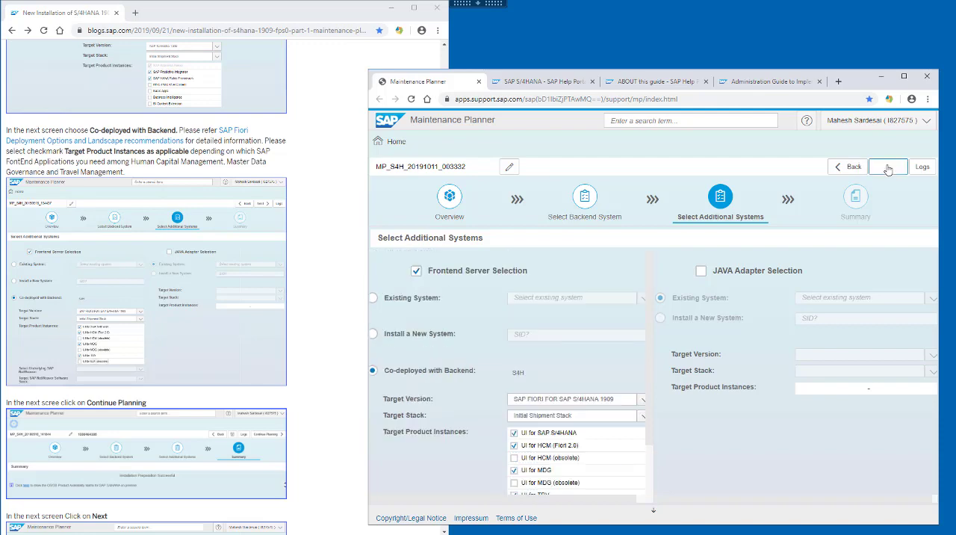
Step: Complete the additional systems selection, continue planning from the summary and advance past Define Change to the file selection
left_click(883, 166)
left_click(309, 314)
scroll(311, 314, "down", 4)
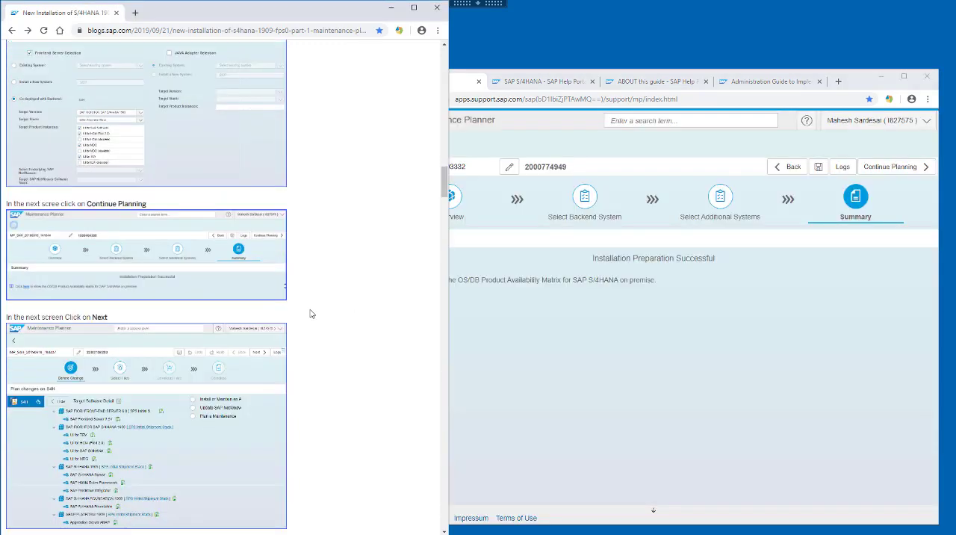
scroll(312, 314, "down", 1)
left_click(821, 273)
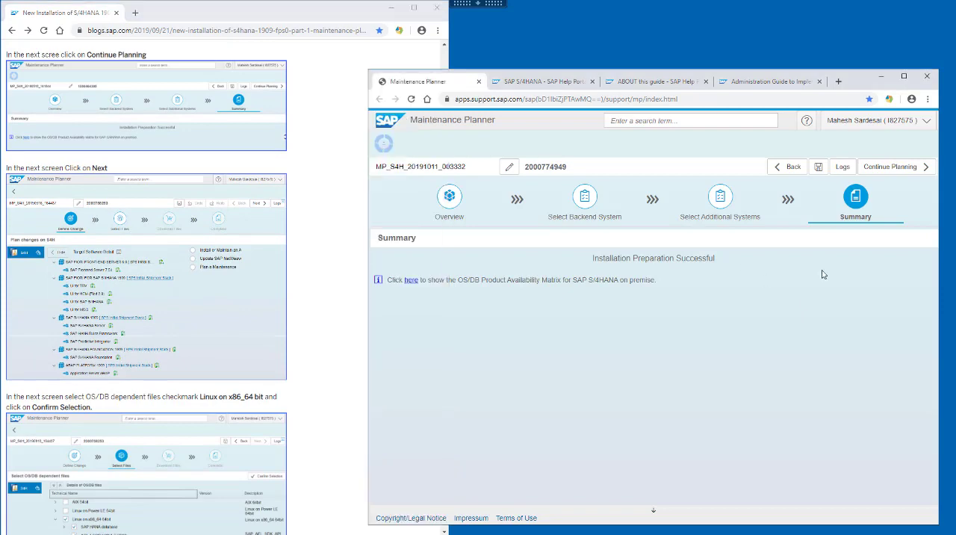
left_click(890, 167)
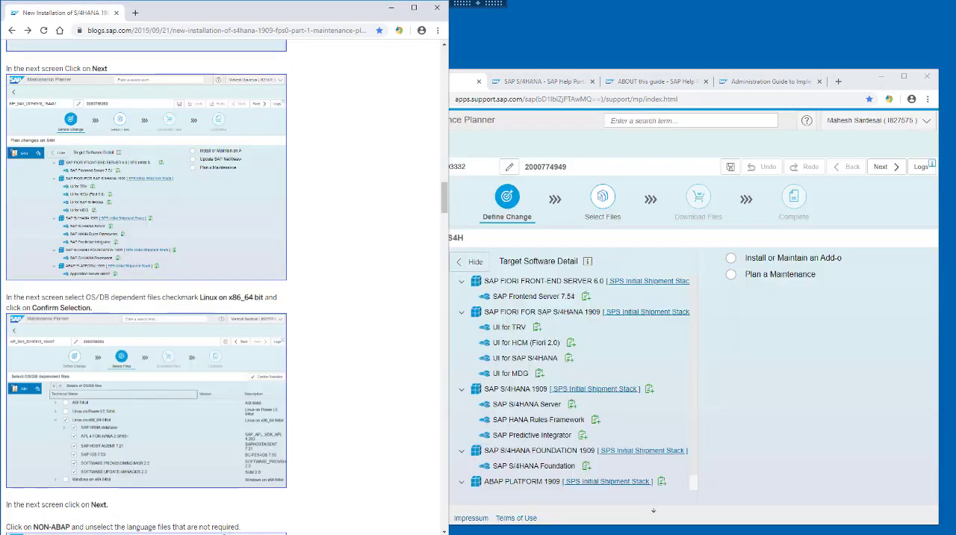
left_click(862, 85)
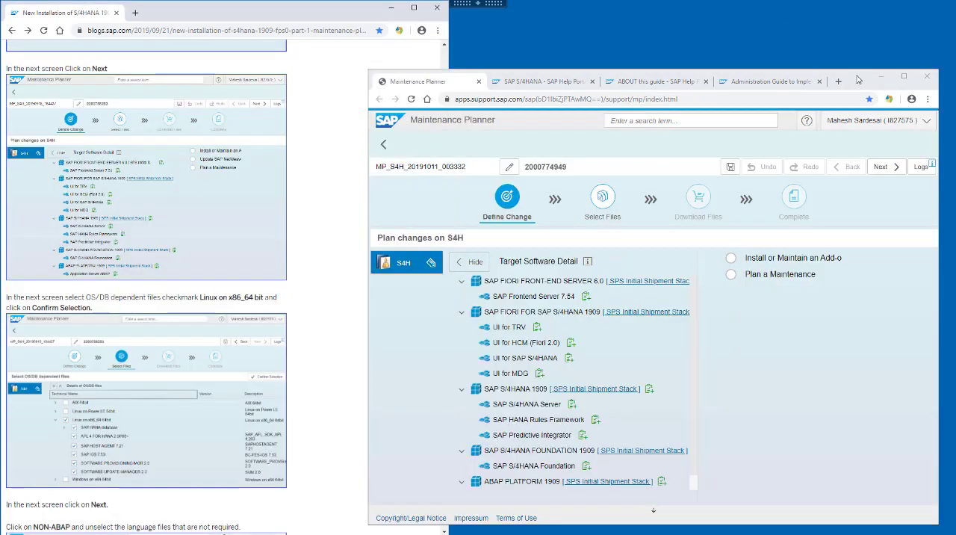
left_click(888, 167)
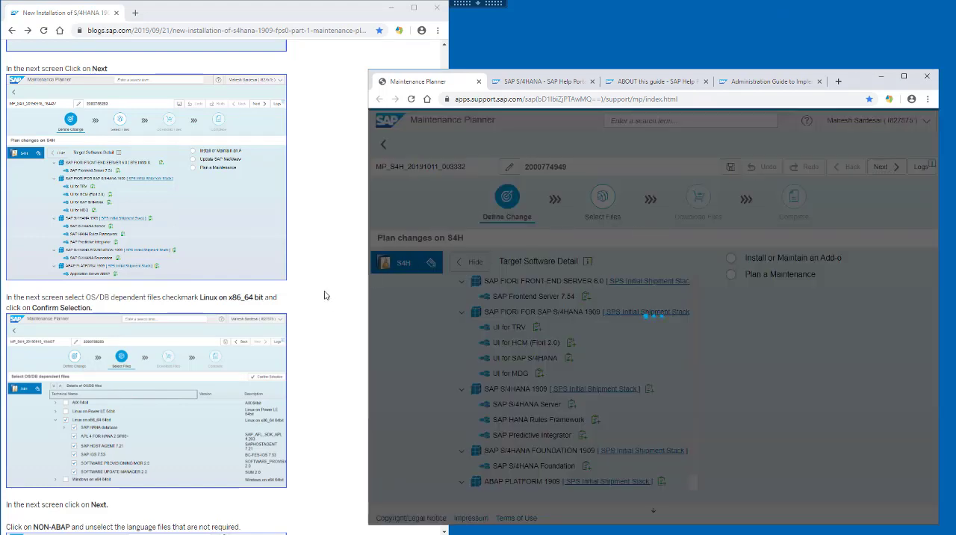
Step: Select all Linux on x86_64 64bit OS/DB dependent files, including SAP HANA database, SOFTWARE PROVISIONING MGR 2.0 and SOFTWARE UPDATE MANAGER 2.0, and confirm the selection
left_click(324, 295)
scroll(324, 294, "down", 4)
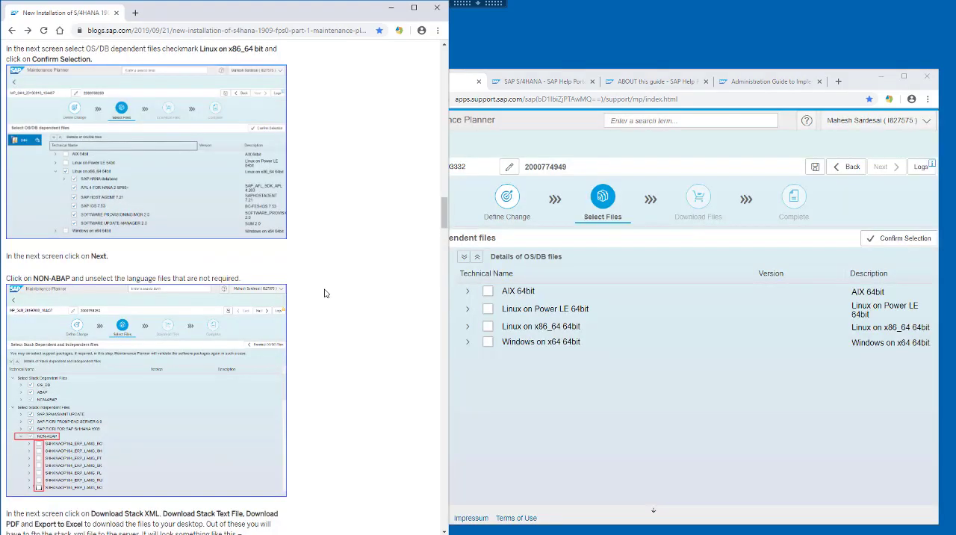
left_click(467, 327)
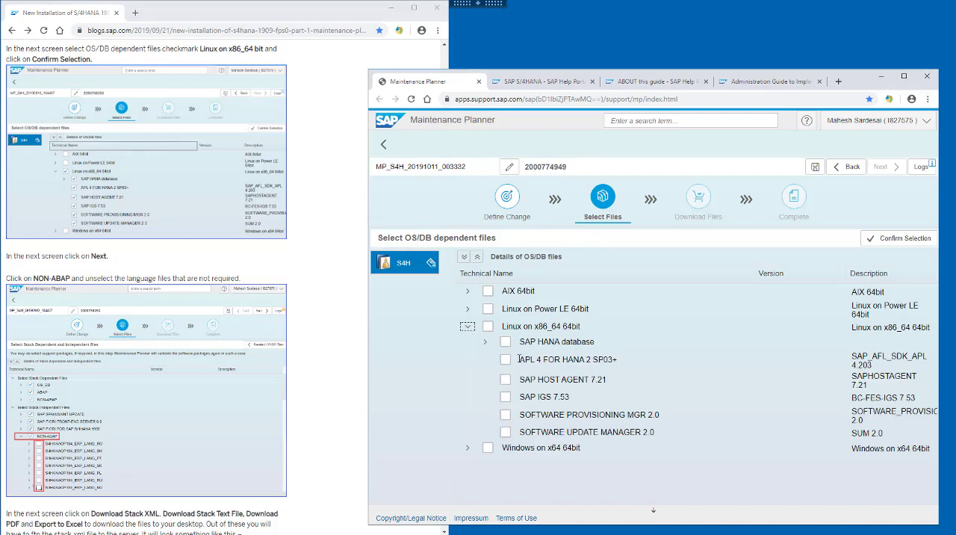
left_click(505, 343)
left_click(505, 415)
left_click(505, 433)
left_click(895, 238)
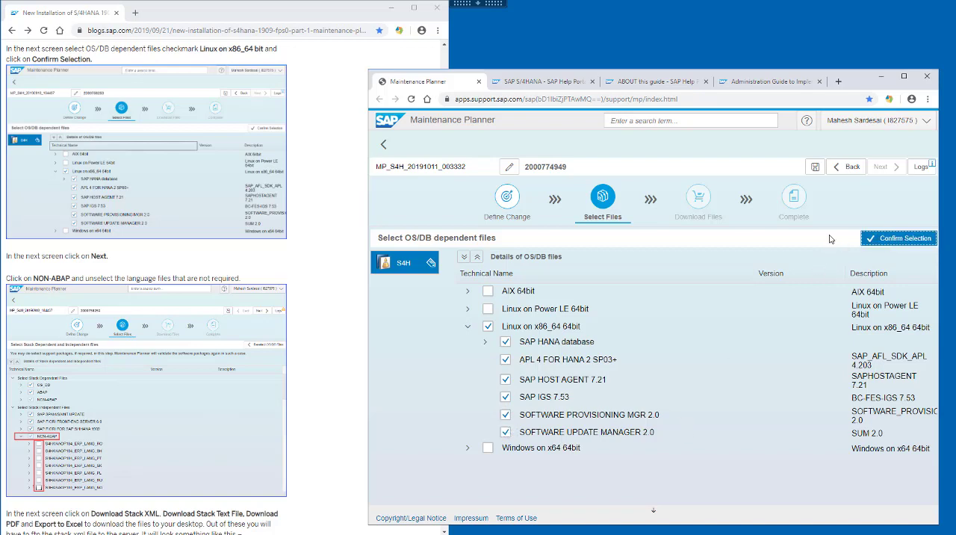
Step: Examine the contents of the stack dependent OS_DB, ABAP and NON-ABAP groups and the stack independent SAP Fiori groups
scroll(329, 373, "down", 3)
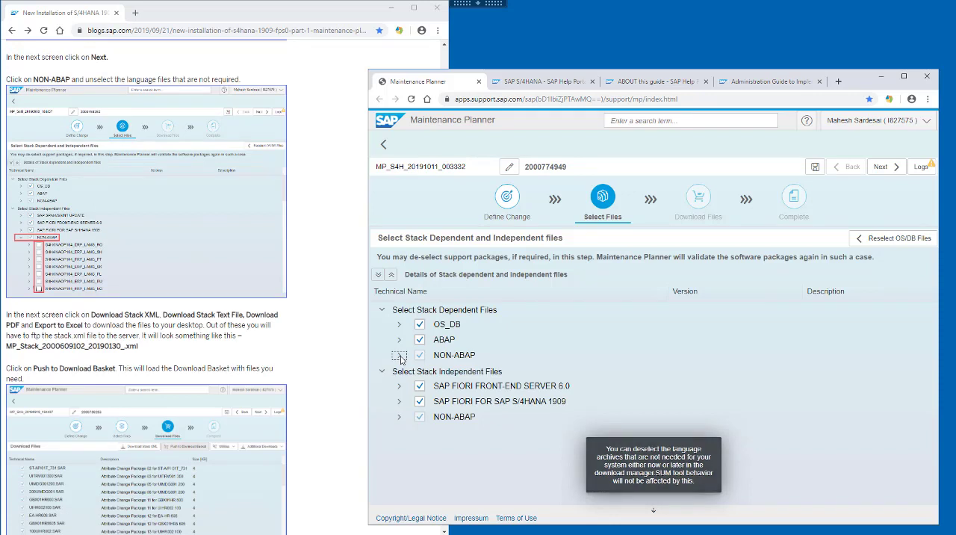
left_click(399, 356)
left_click(400, 341)
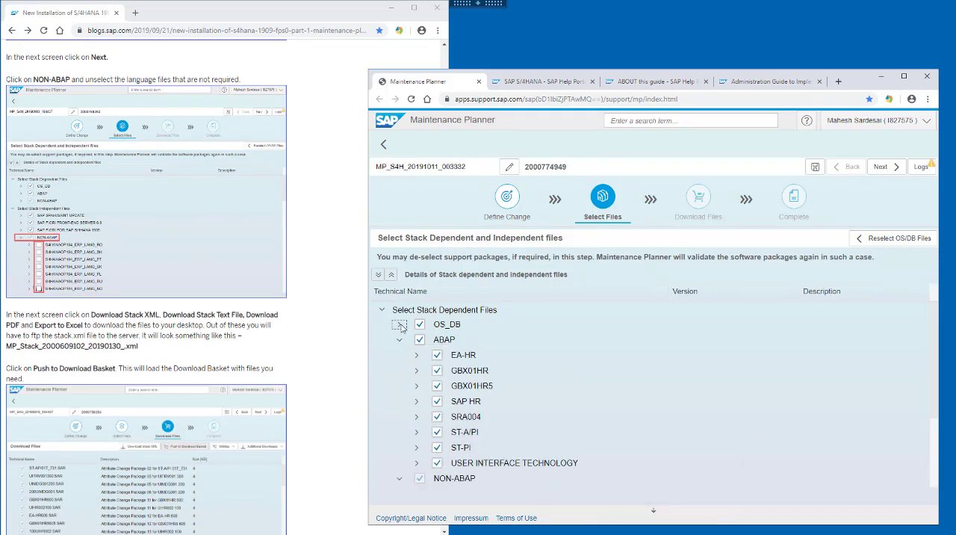
left_click(399, 325)
left_click(399, 325)
left_click(400, 340)
left_click(400, 356)
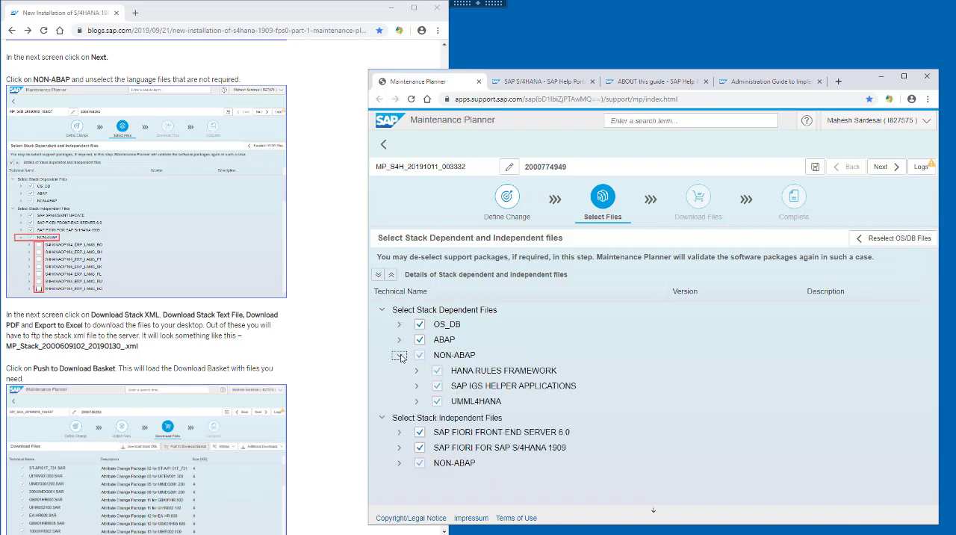
left_click(401, 386)
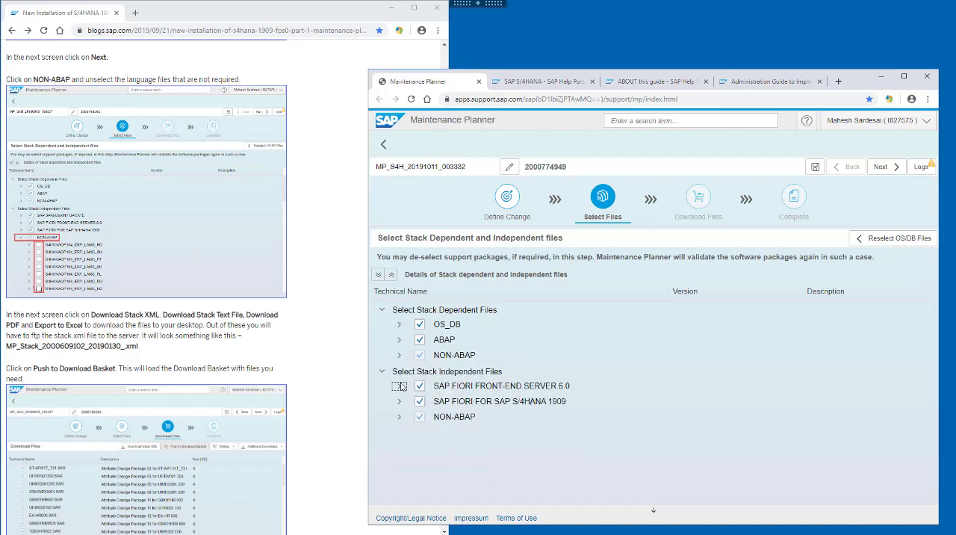
left_click(400, 386)
left_click(401, 402)
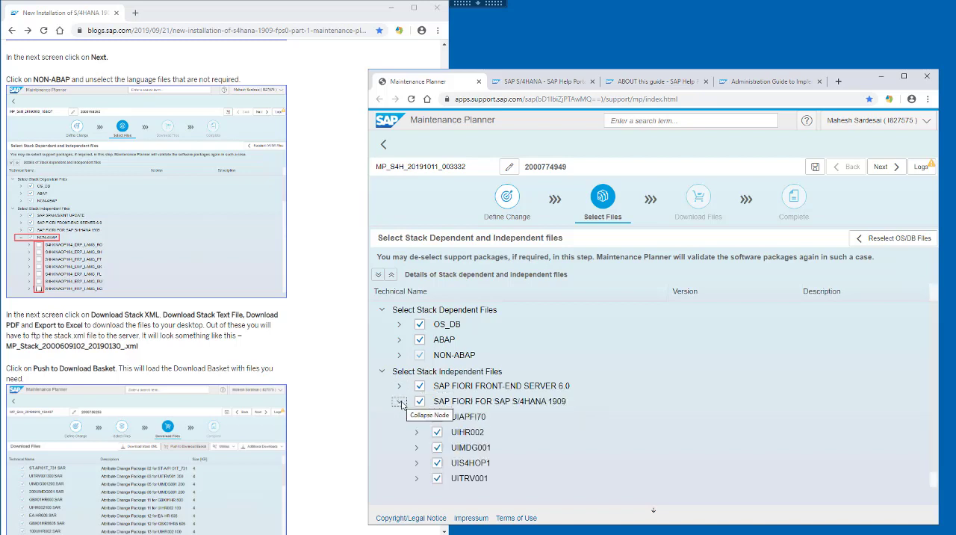
left_click(400, 402)
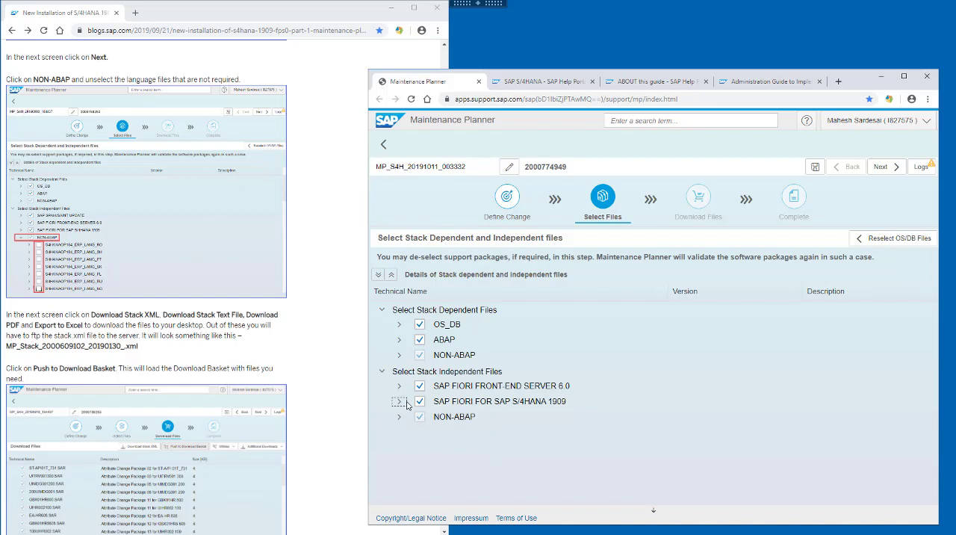
Step: Deselect the unneeded S4HANAOP104_ERP_LANG archives, such as RO, SH, PT, SK, EL and ES, under stack independent NON-ABAP, keeping DE and EN
left_click(400, 417)
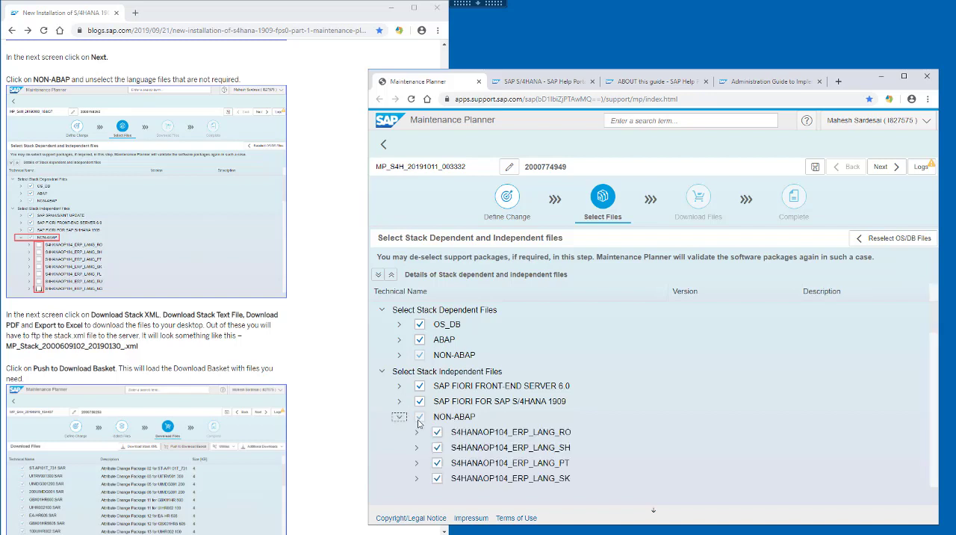
scroll(418, 423, "down", 3)
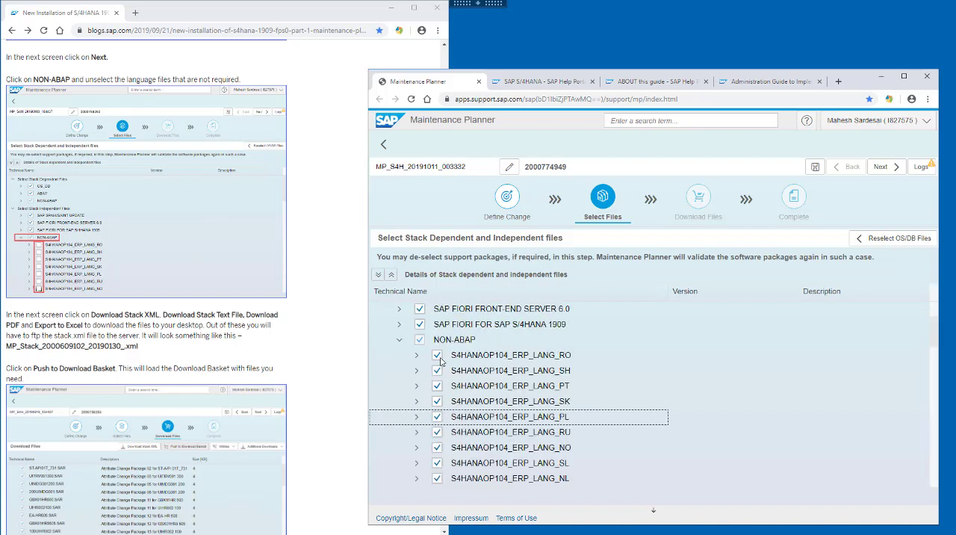
left_click(438, 357)
left_click(438, 371)
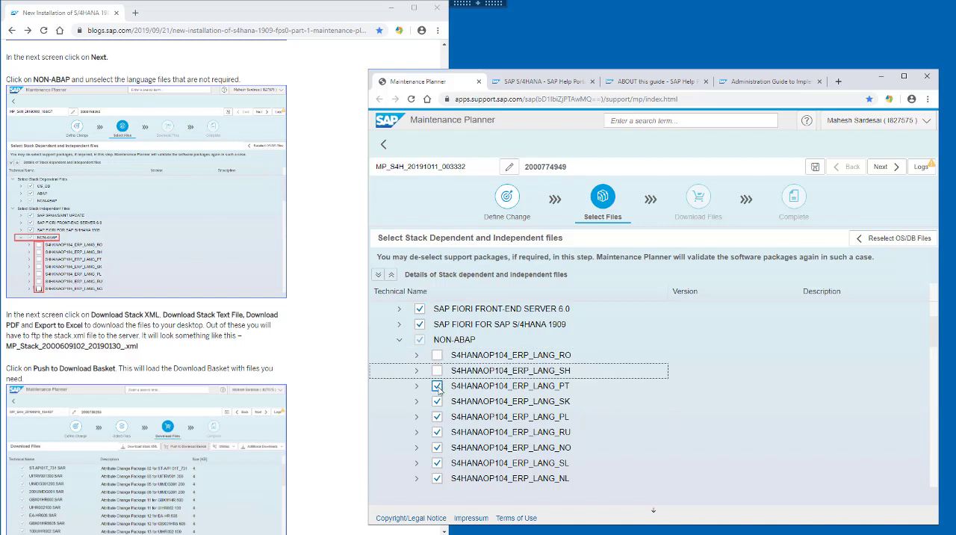
left_click(438, 387)
left_click(437, 401)
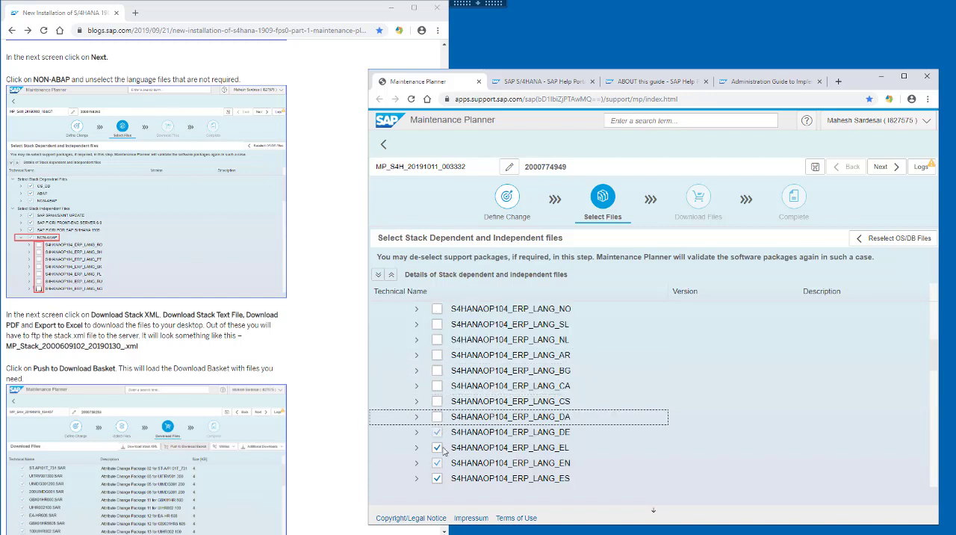
left_click(438, 448)
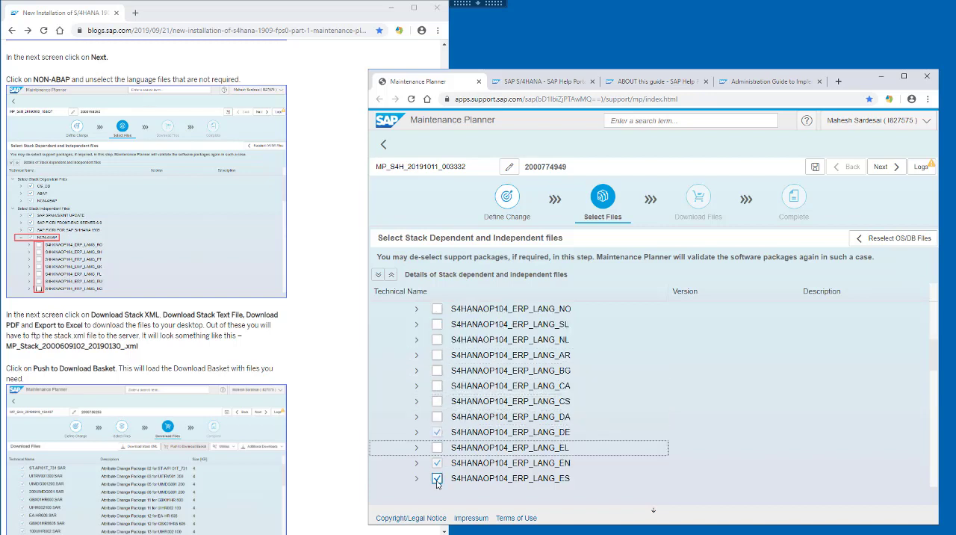
left_click(438, 478)
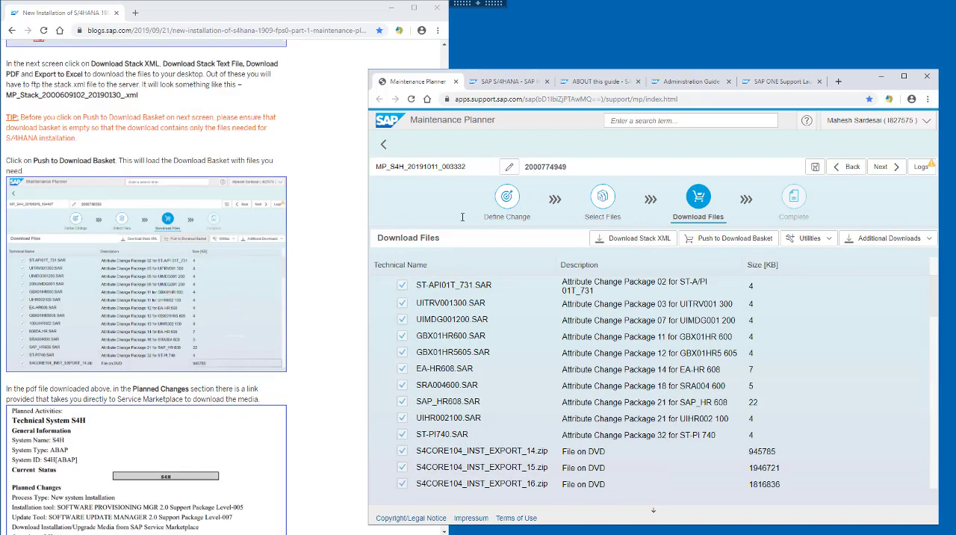
Step: Download the maintenance plan's stack XML file
left_click(620, 239)
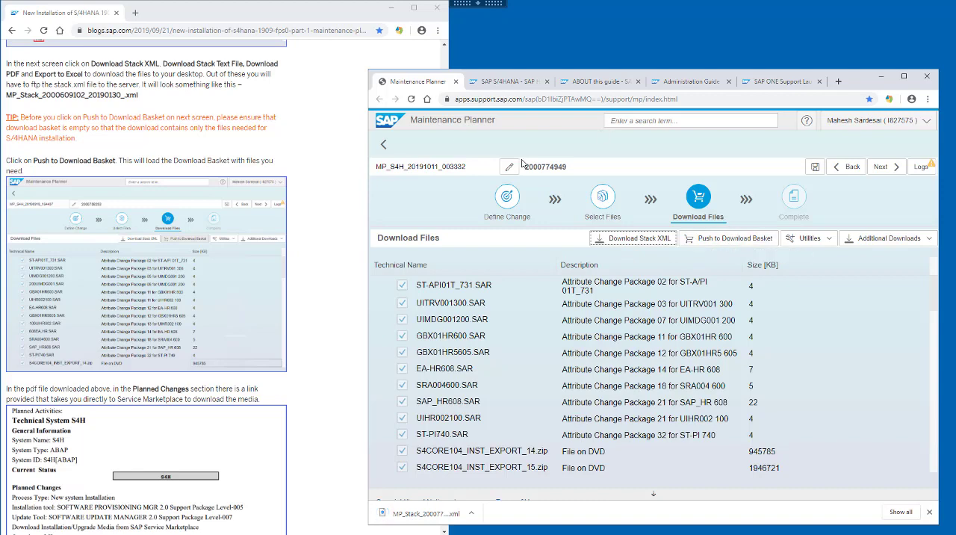
Step: Delete all old items from the SAP ONE Support Launchpad download basket, and push the Maintenance Planner plan's files to the basket
left_click(805, 82)
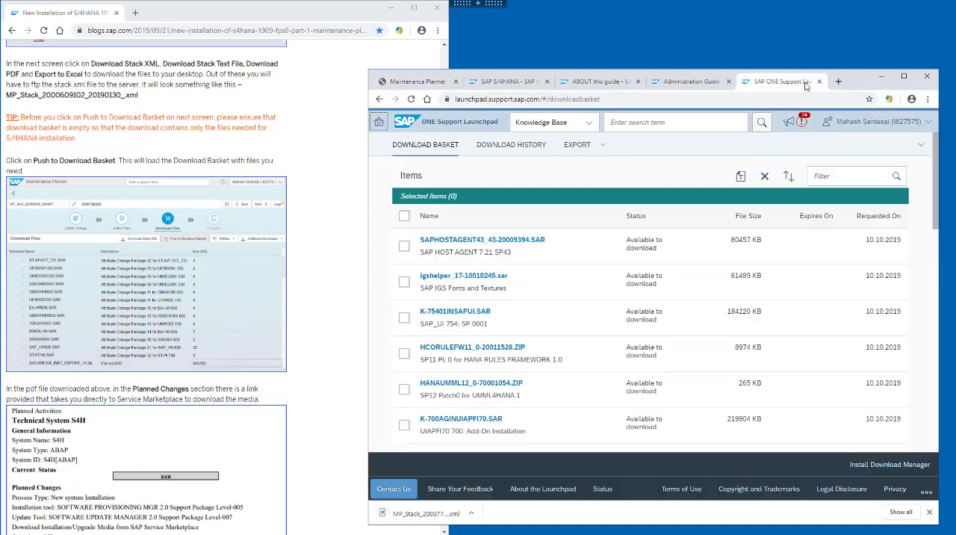
left_click(637, 100)
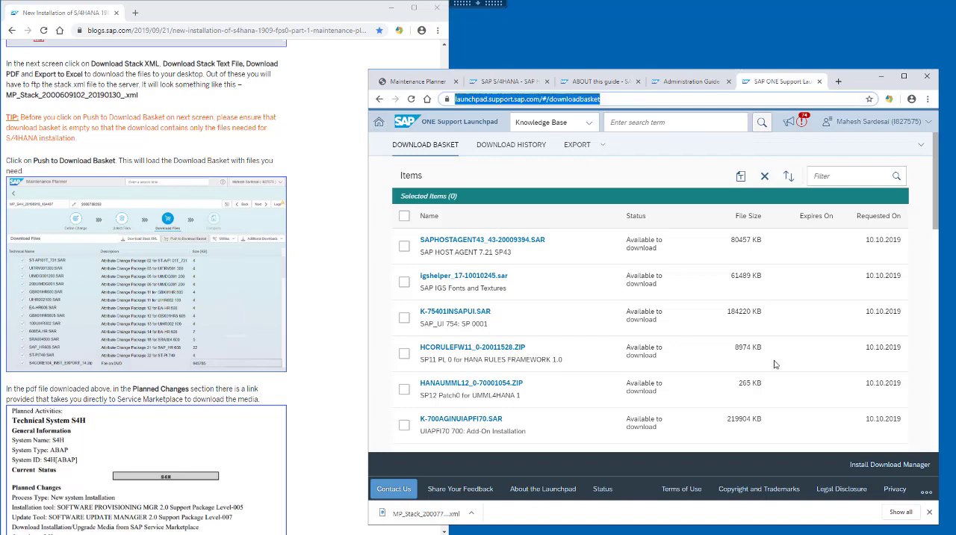
left_click(403, 217)
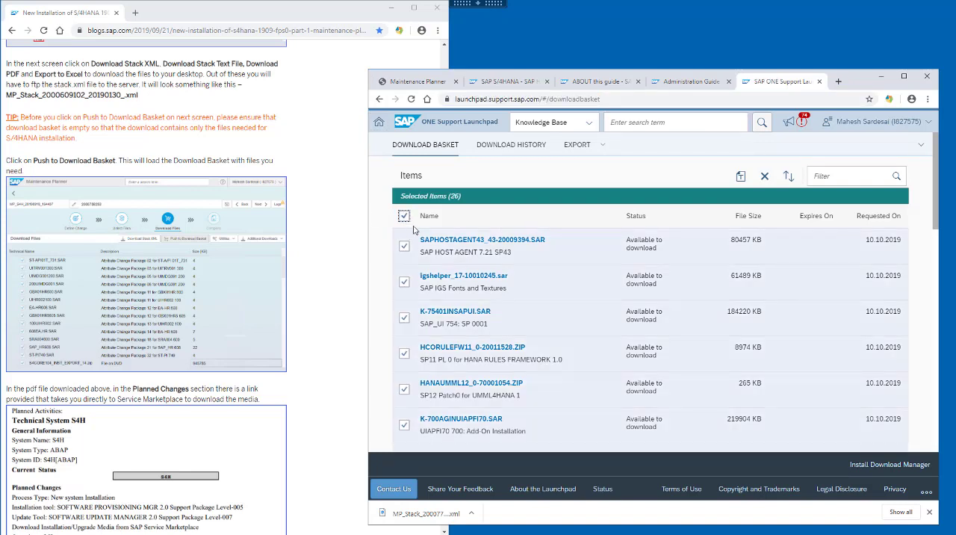
left_click(765, 177)
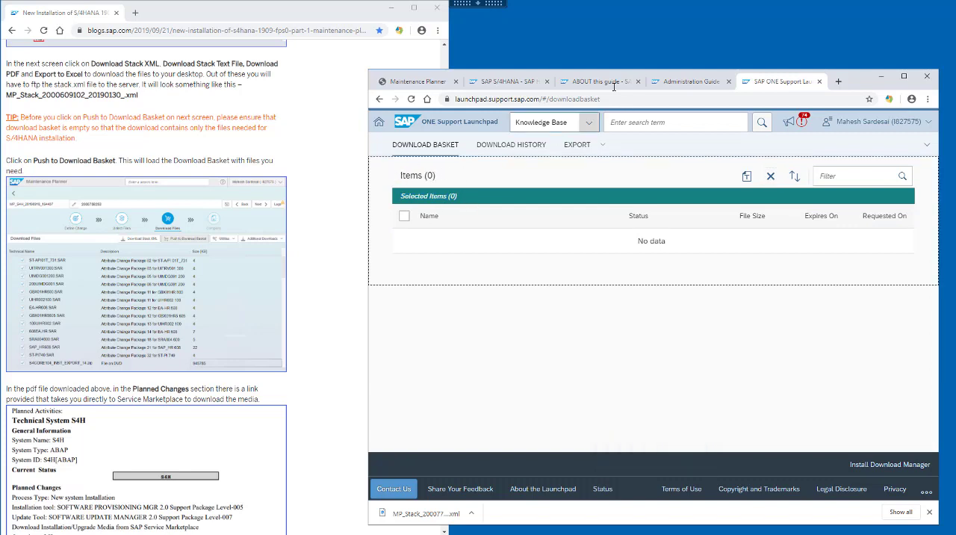
left_click(418, 82)
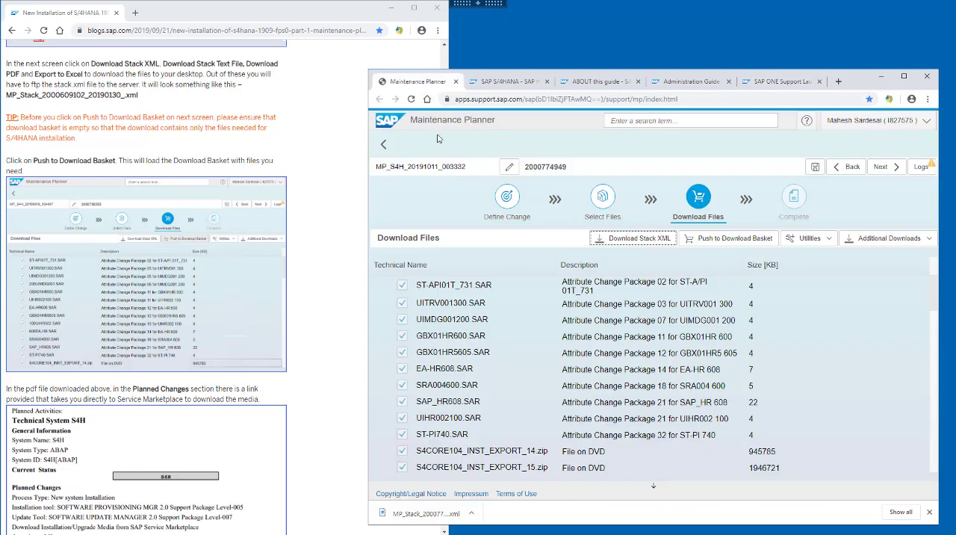
left_click(714, 239)
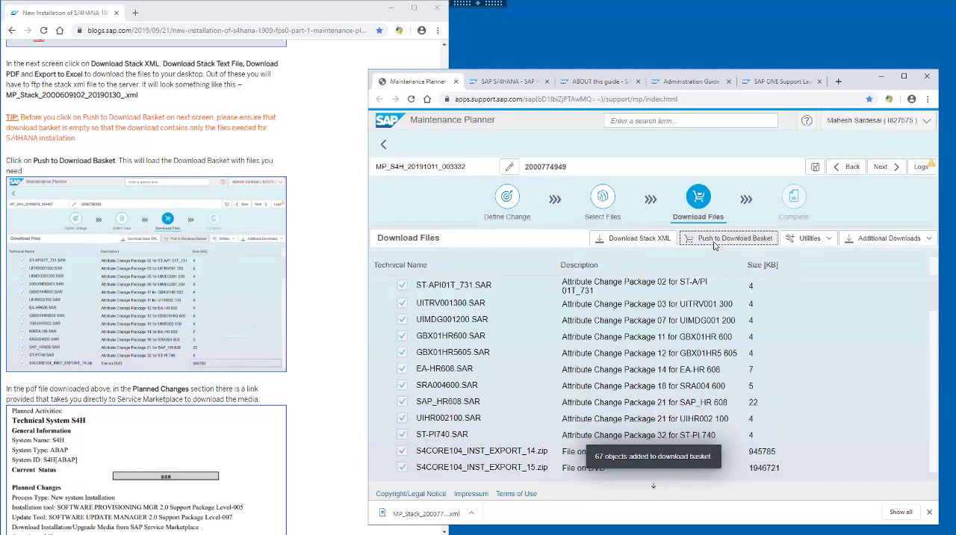
Step: Generate the maintenance plan's side effects report, and view and close the upgrade dependencies check
left_click(829, 240)
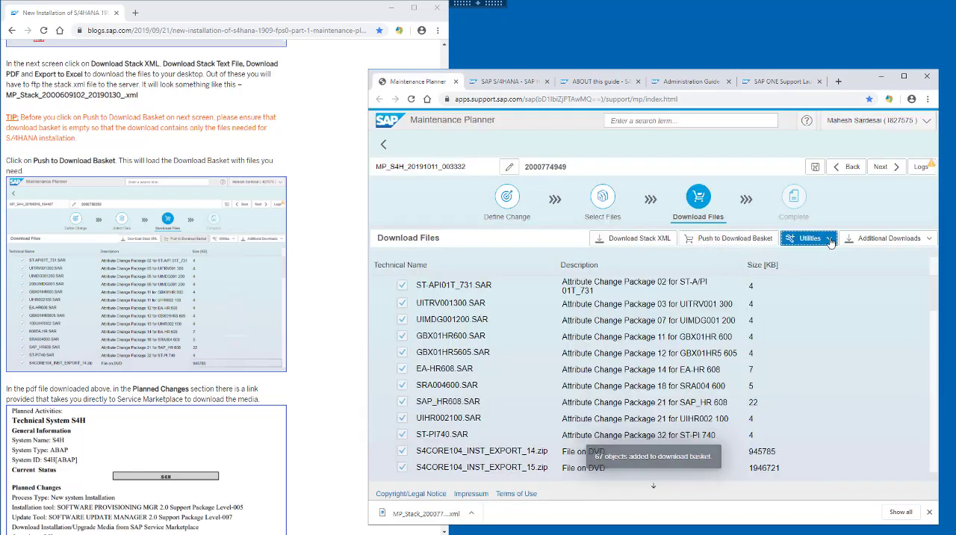
left_click(826, 266)
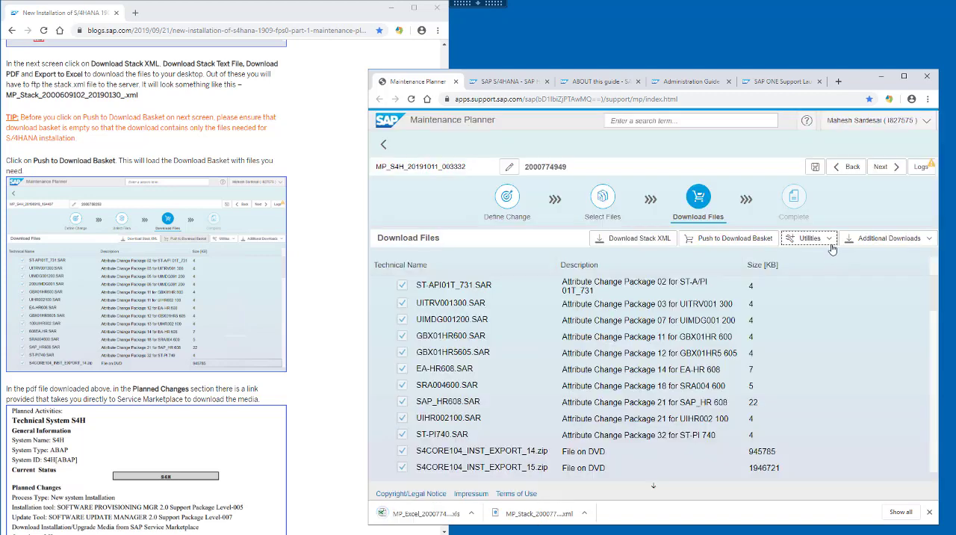
left_click(829, 239)
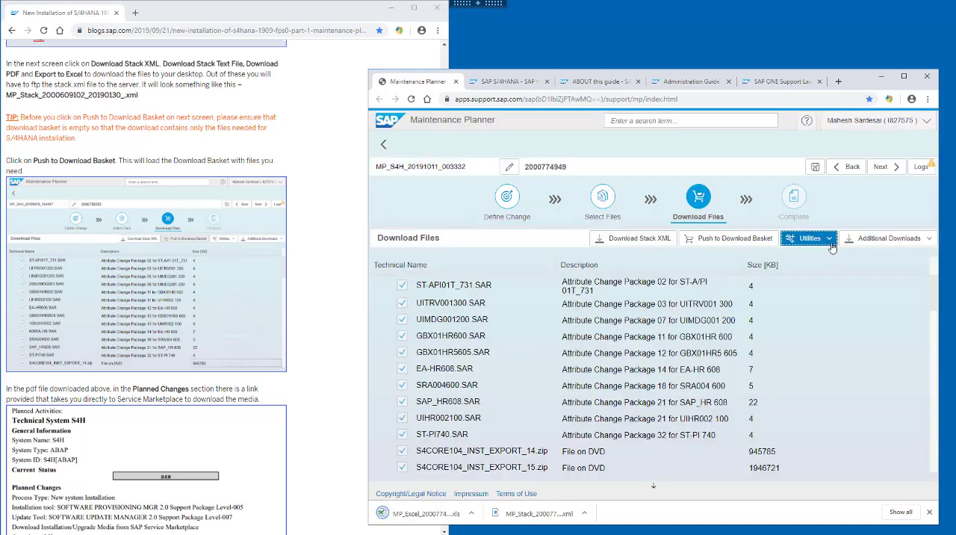
left_click(828, 289)
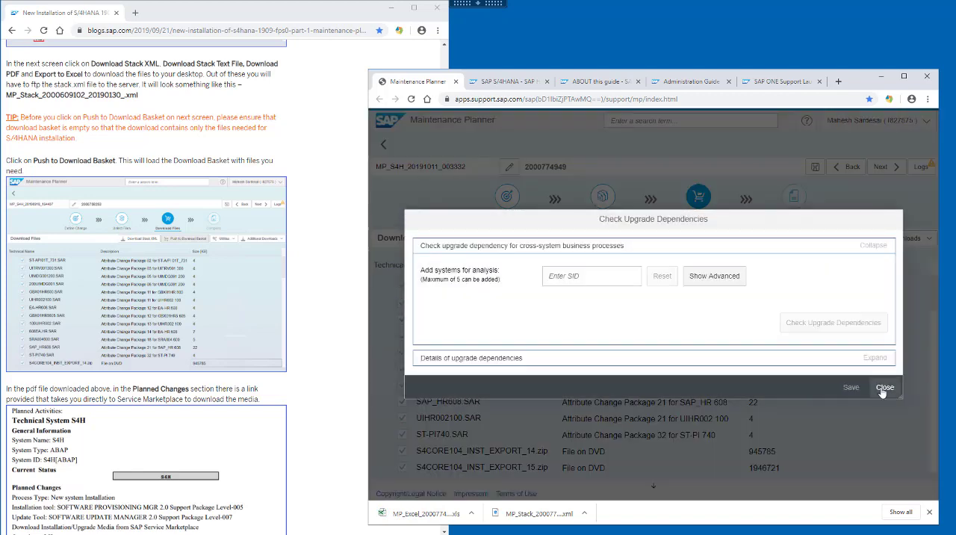
left_click(883, 388)
Step: Check the SAP security notes for the maintenance plan and view the available utilities
left_click(816, 239)
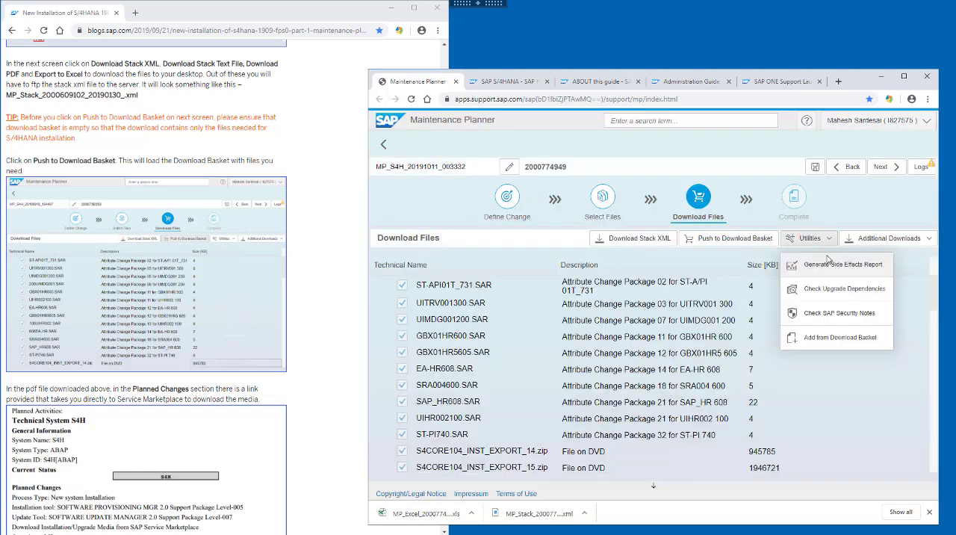
left_click(825, 315)
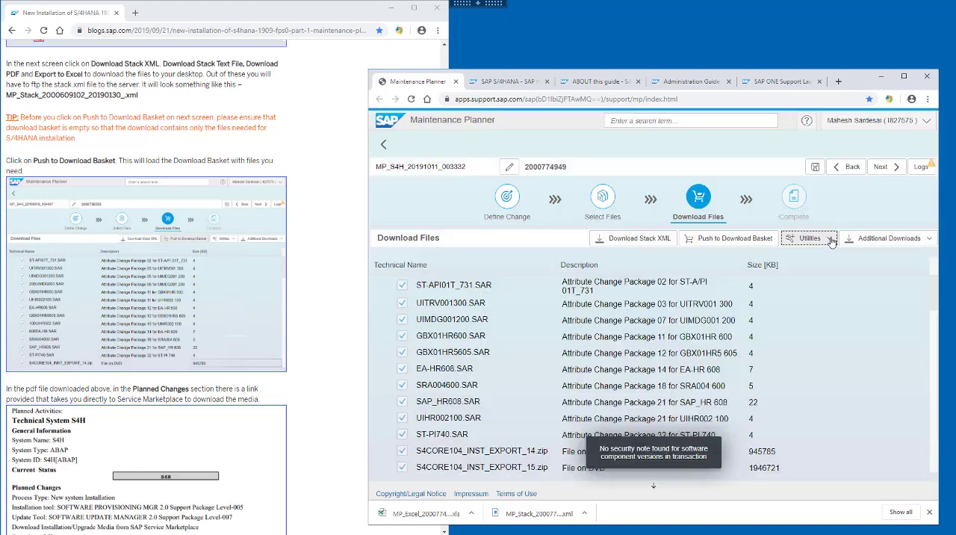
left_click(829, 246)
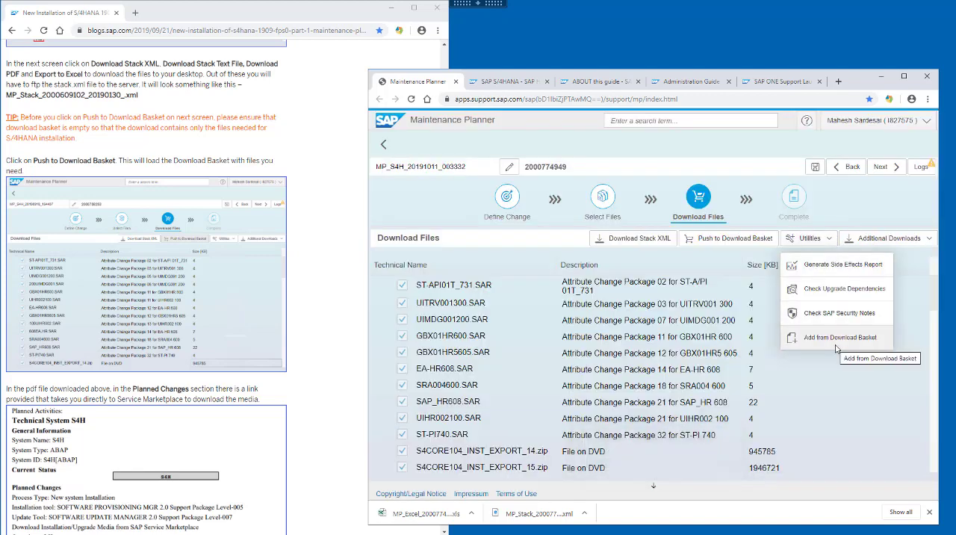
Step: Download the maintenance plan's stack text file and its PDF
left_click(929, 240)
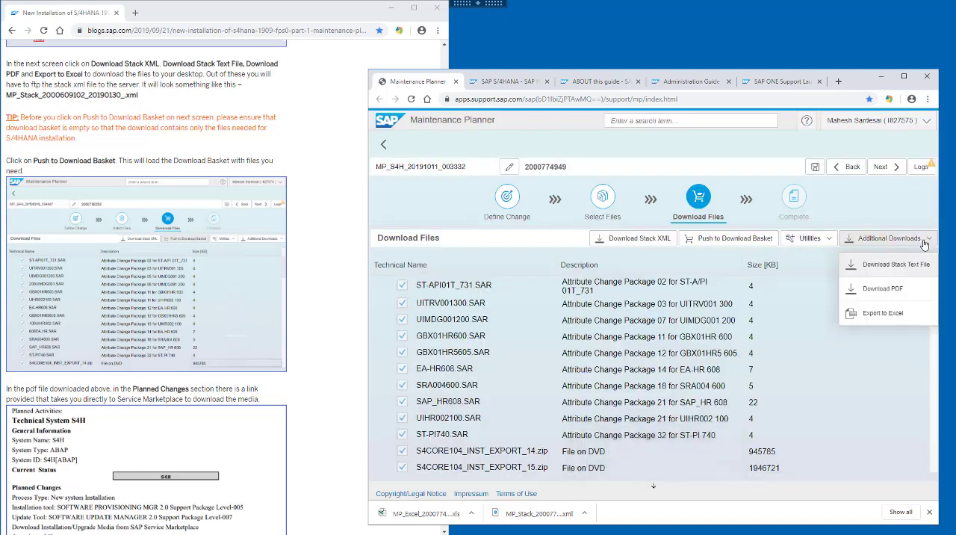
left_click(890, 263)
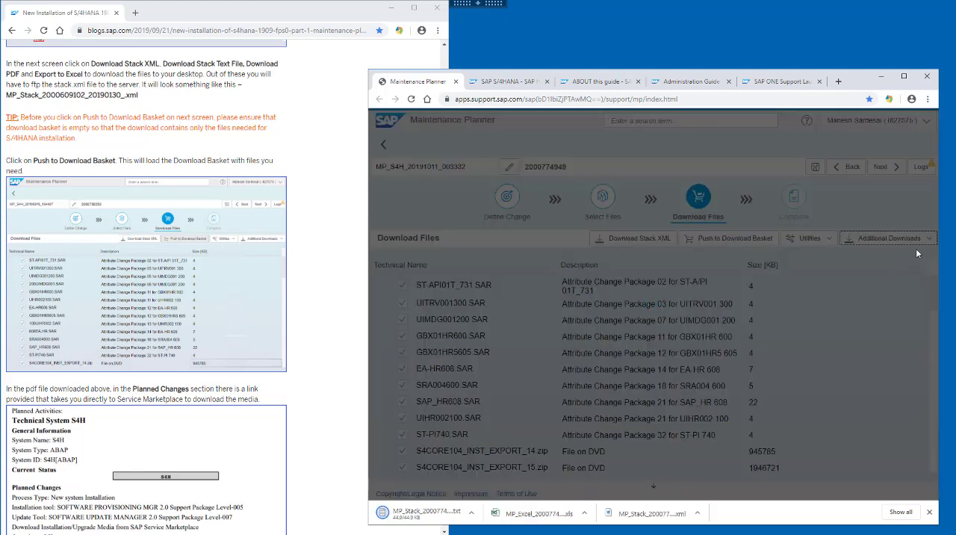
left_click(930, 239)
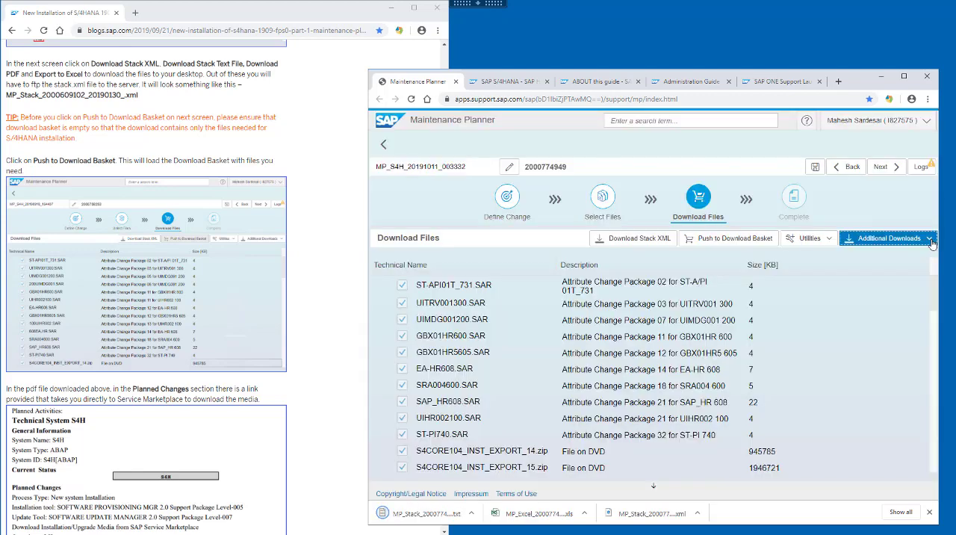
left_click(902, 288)
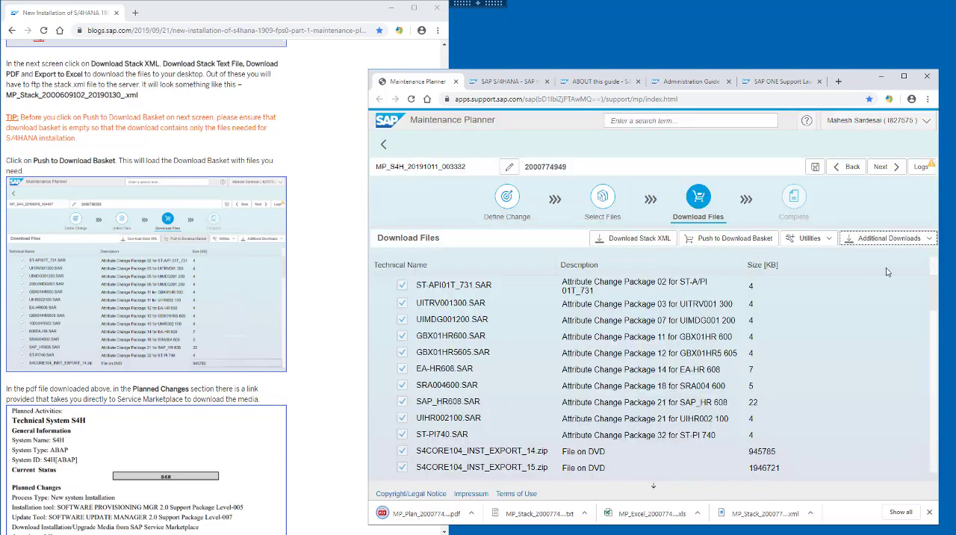
Step: Export the plan's file list to Excel and look through the exported workbook
left_click(930, 239)
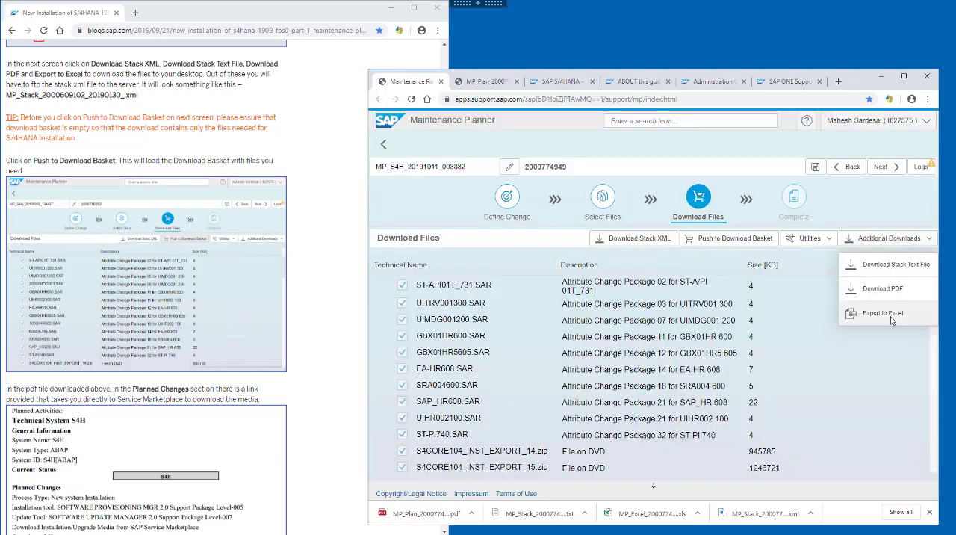
left_click(849, 312)
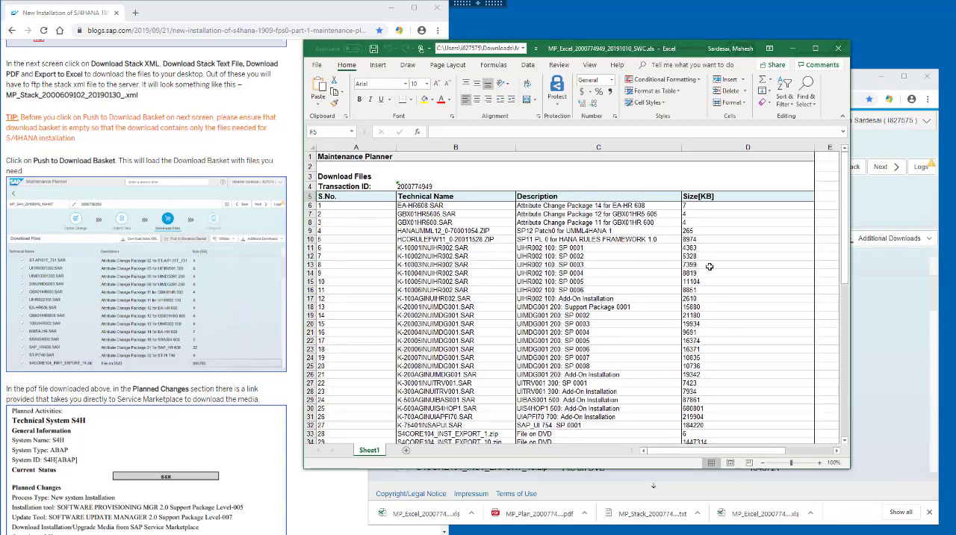
left_click(710, 266)
scroll(712, 267, "down", 14)
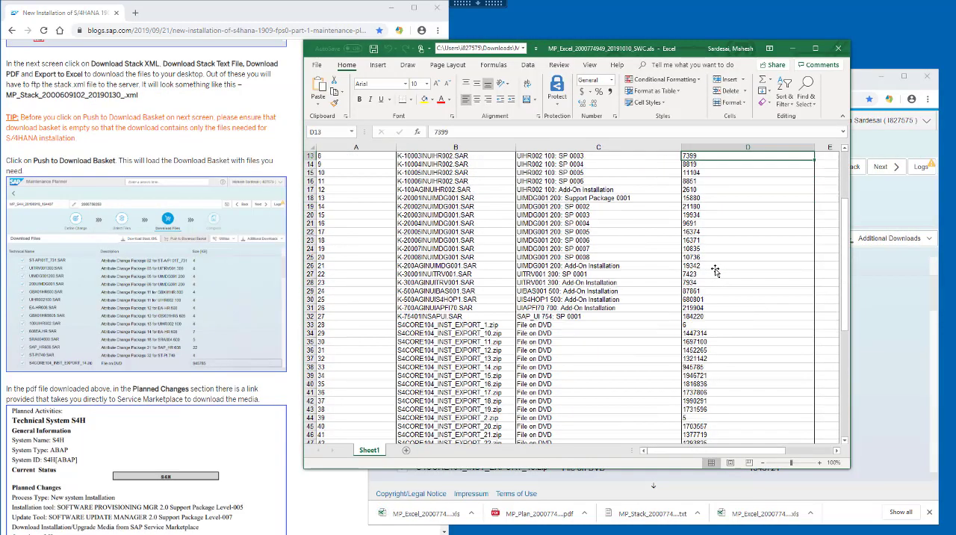
scroll(715, 269, "down", 1)
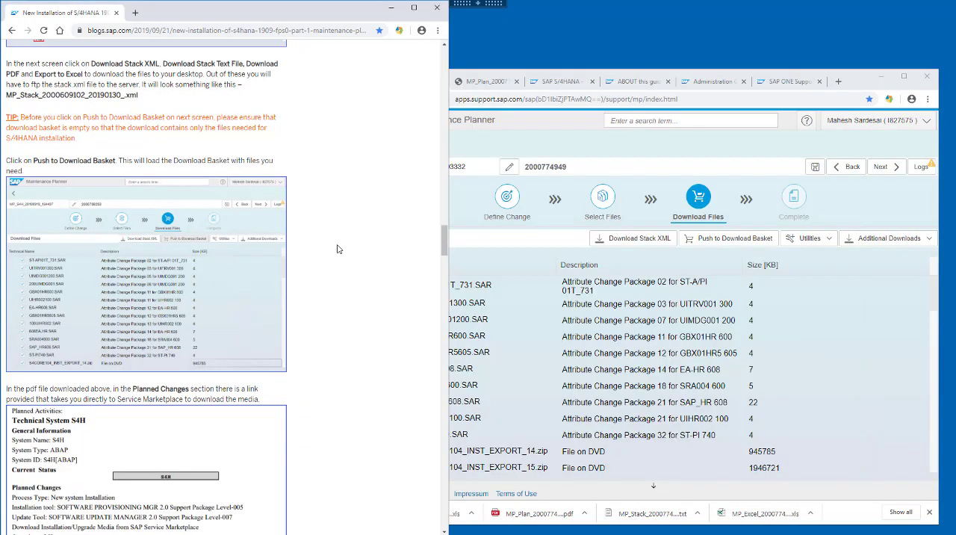
Step: Advance the maintenance plan to the Complete stage and review the target status and delta file size in its PDF
scroll(337, 249, "down", 4)
scroll(338, 249, "down", 3)
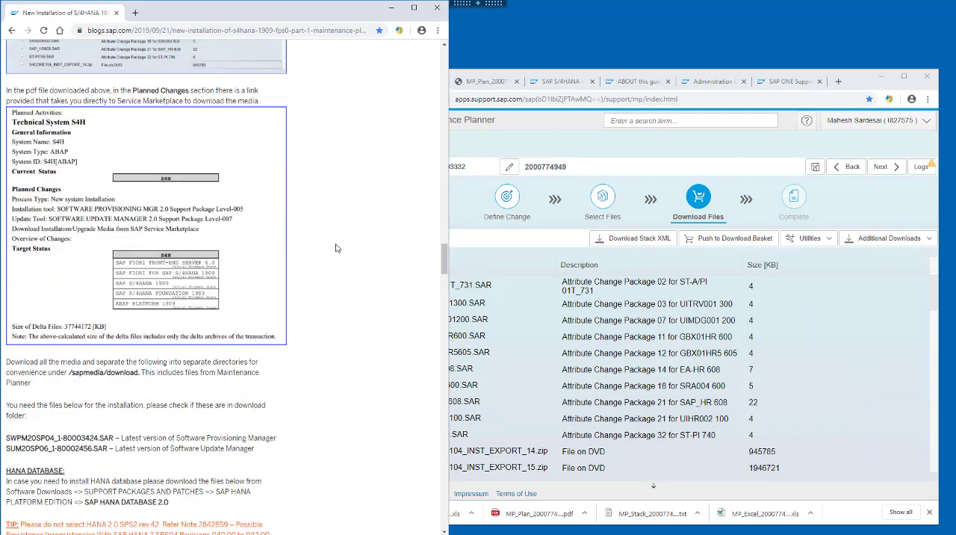
scroll(336, 247, "down", 1)
left_click(886, 167)
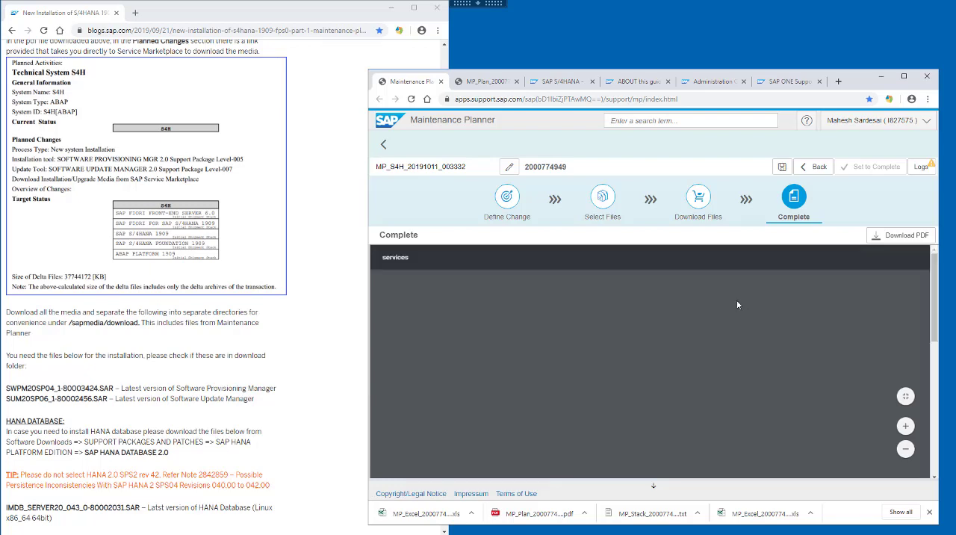
scroll(737, 304, "down", 4)
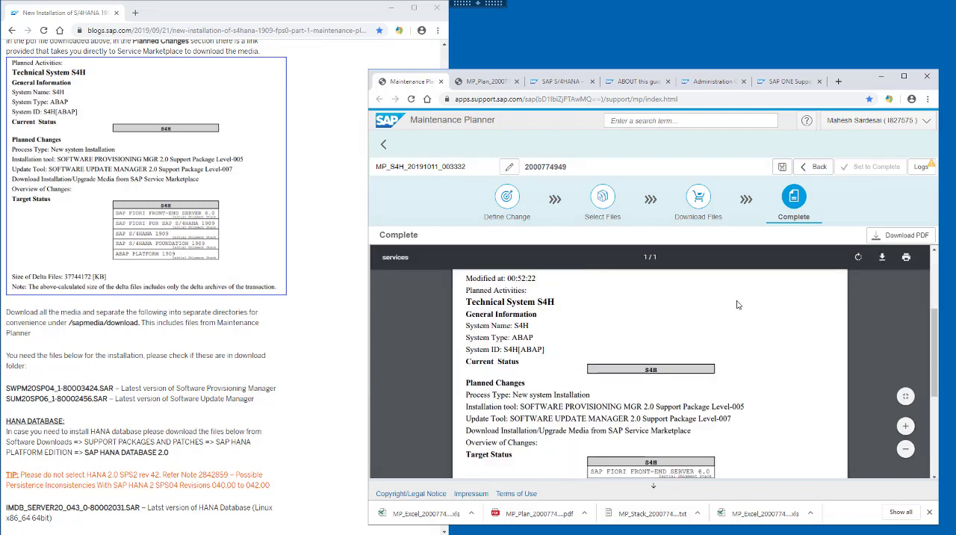
scroll(737, 304, "down", 1)
left_click_drag(590, 370, 682, 430)
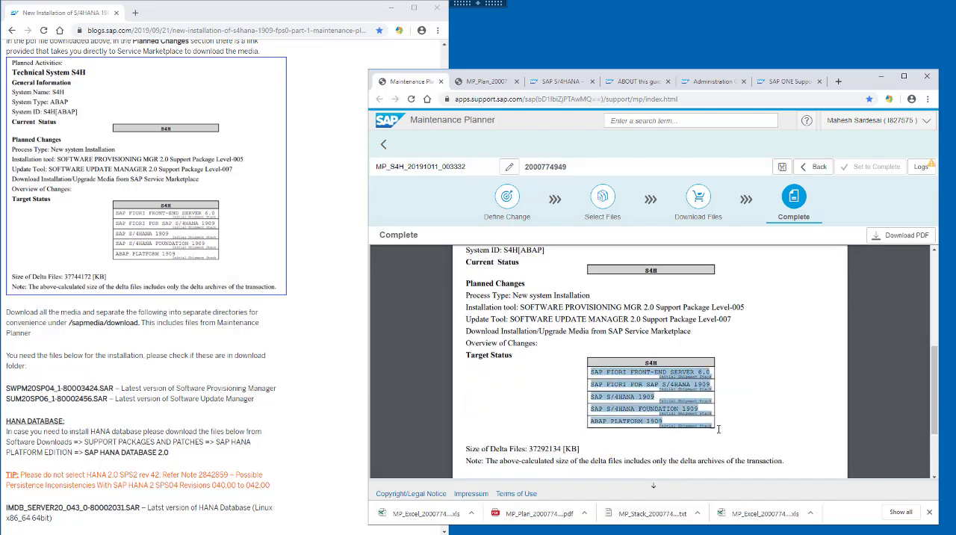
scroll(480, 376, "down", 2)
left_click_drag(478, 349, 588, 350)
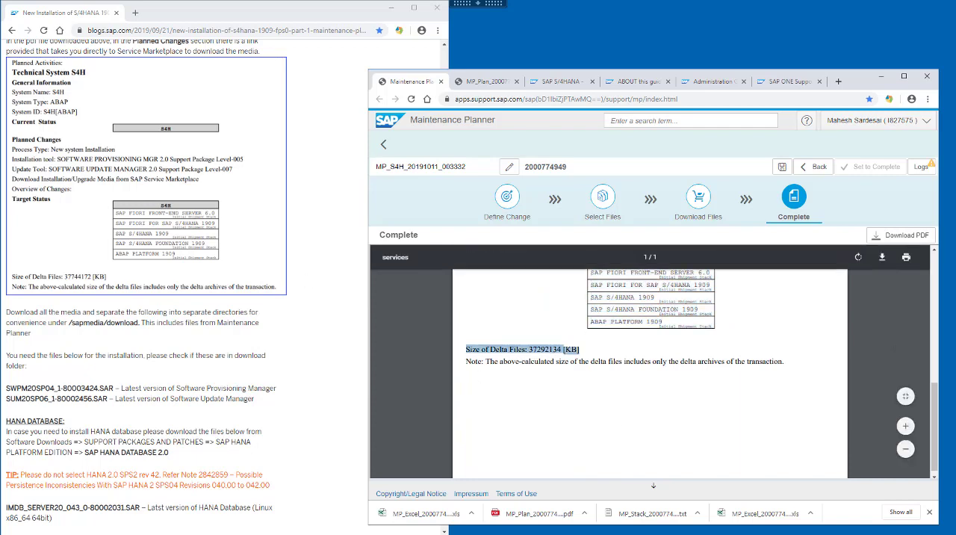
Step: Look up the blog's HANA database download path and open SAP HANA PLATFORM EDITION under the launchpad's support packages and patches
left_click(228, 251)
scroll(228, 251, "down", 5)
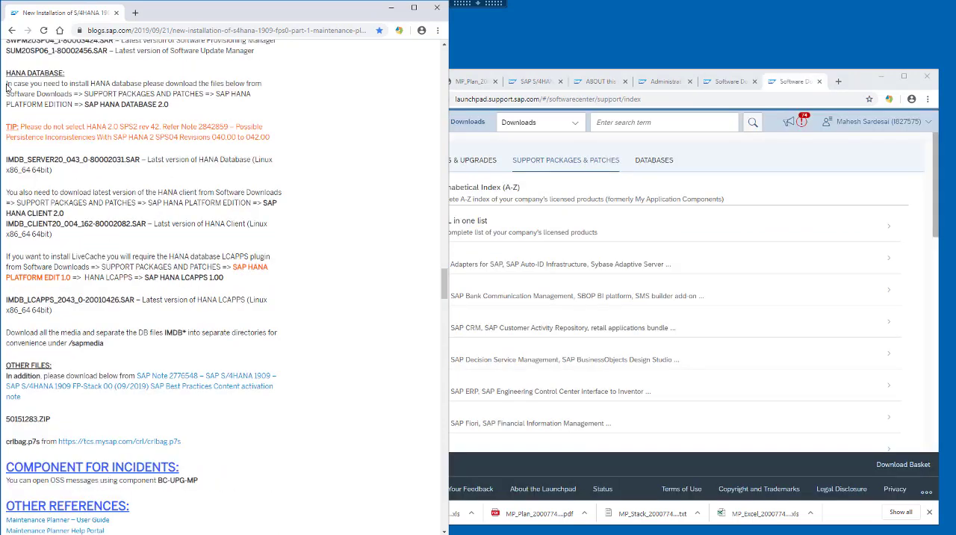
left_click_drag(7, 86, 179, 110)
left_click(790, 306)
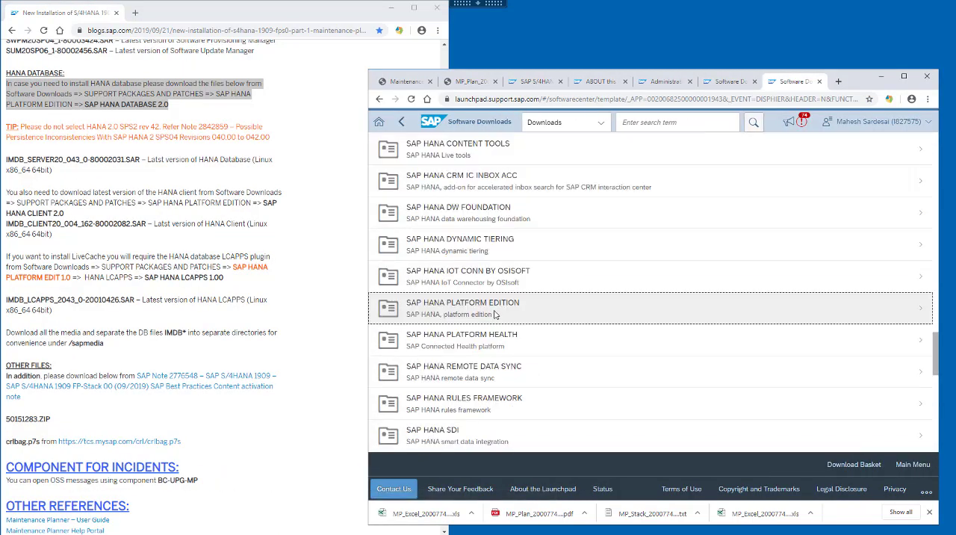
left_click(494, 313)
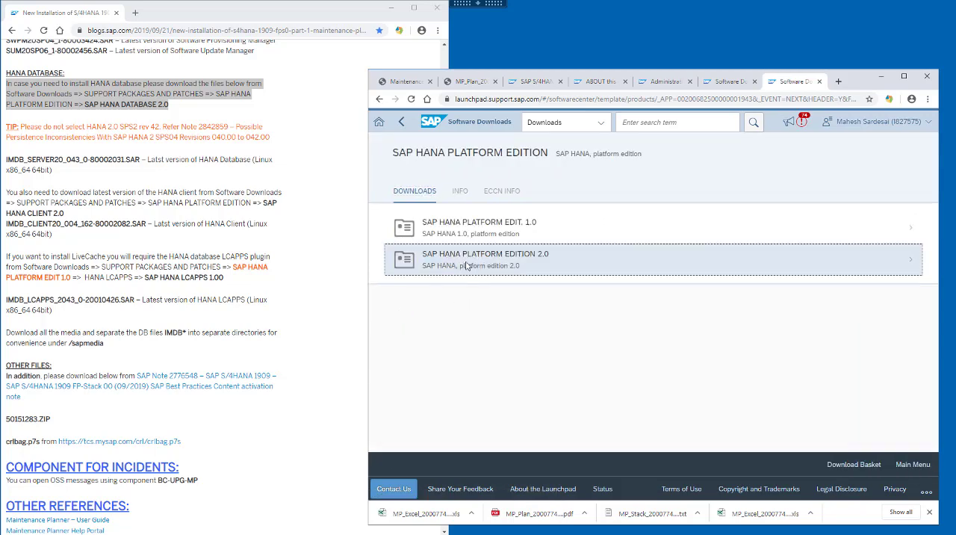
Step: Add IMDB_SERVER20_043_0-80002031.SAR from SAP HANA DATABASE 2.0, under SAP HANA PLATFORM EDITION 2.0, to the download basket
left_click(520, 261)
scroll(574, 340, "down", 1)
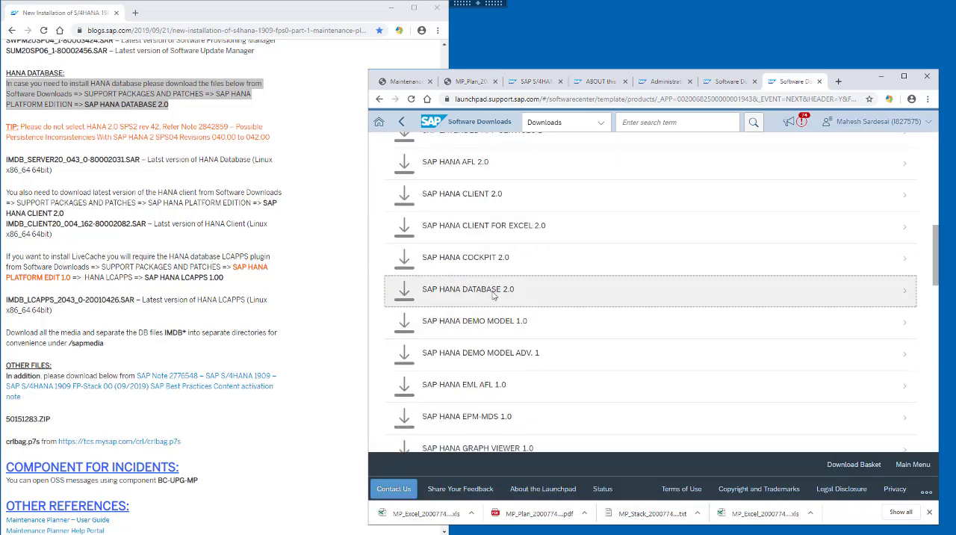
left_click(552, 290)
left_click(397, 366)
left_click(881, 259)
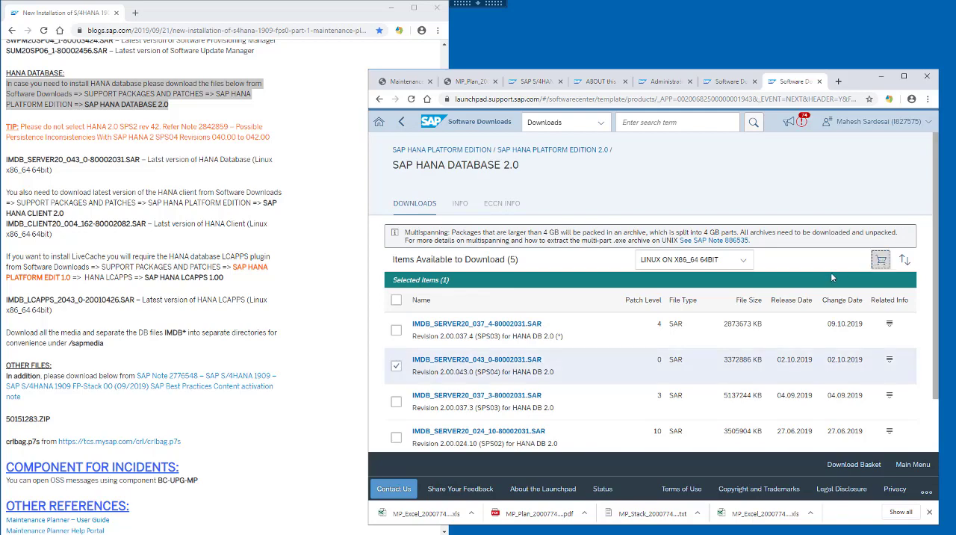
Step: Add IMDB_CLIENT20_004_162-80002082.SAR from SAP HANA CLIENT 2.0, under SAP HANA PLATFORM EDITION 2.0, to the download basket
left_click(322, 253)
scroll(321, 252, "down", 2)
left_click(529, 151)
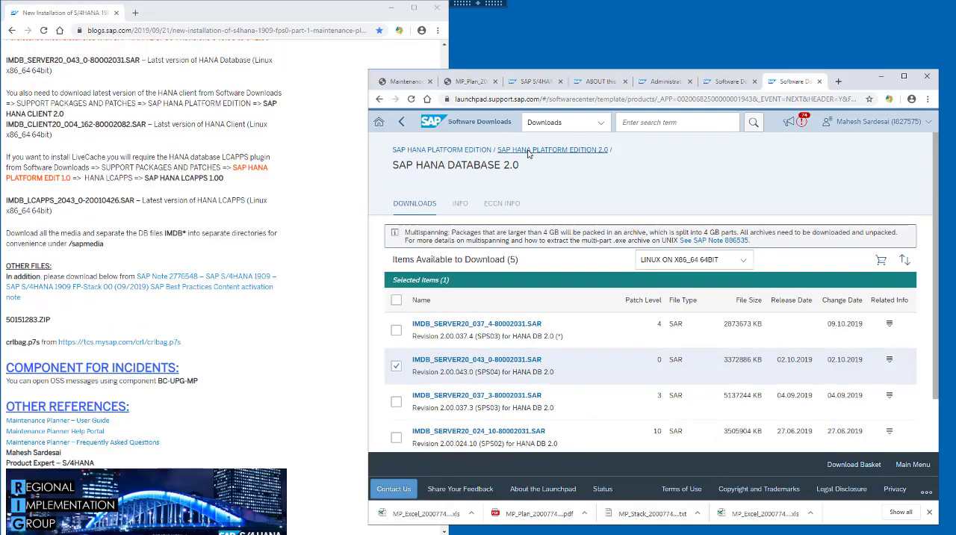
scroll(523, 298, "down", 5)
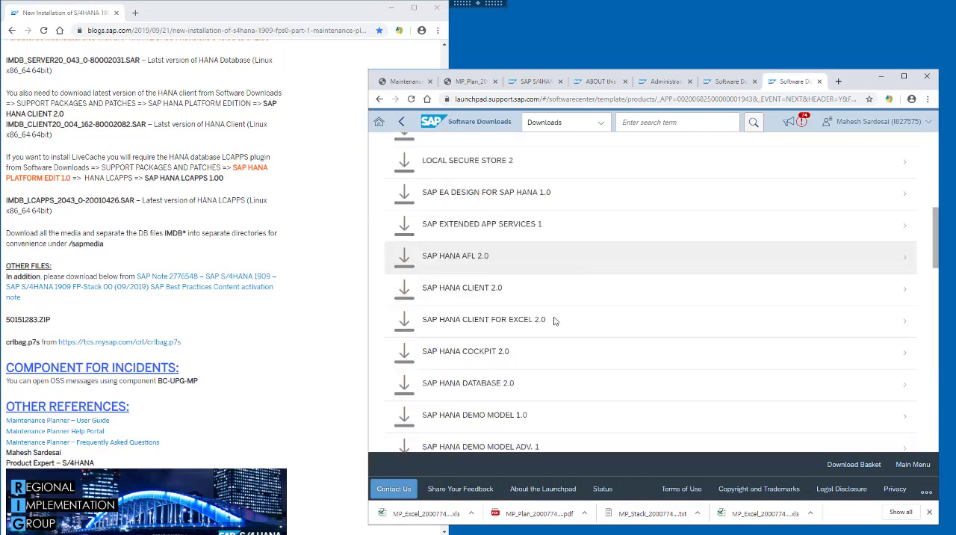
left_click(498, 292)
left_click_drag(6, 93, 123, 113)
left_click(491, 261)
scroll(419, 293, "down", 1)
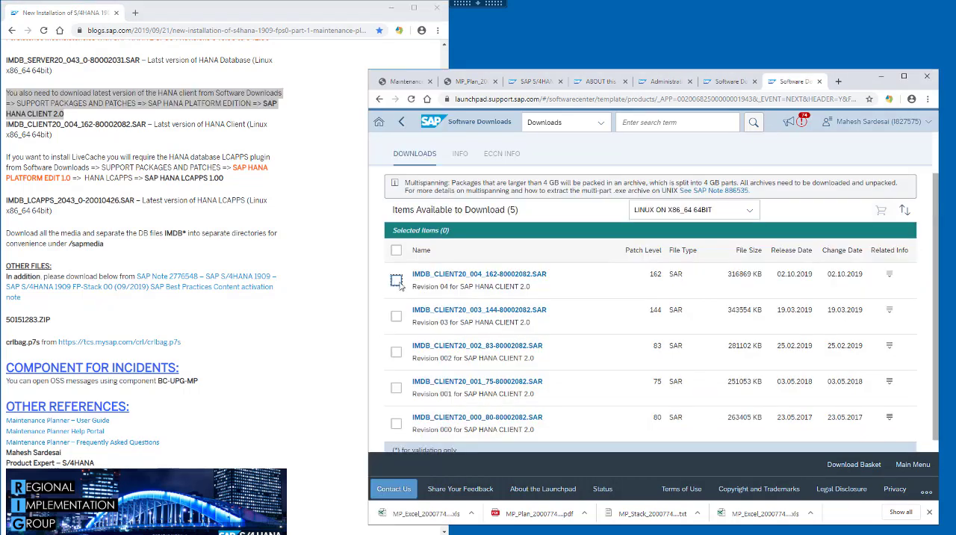
left_click(396, 280)
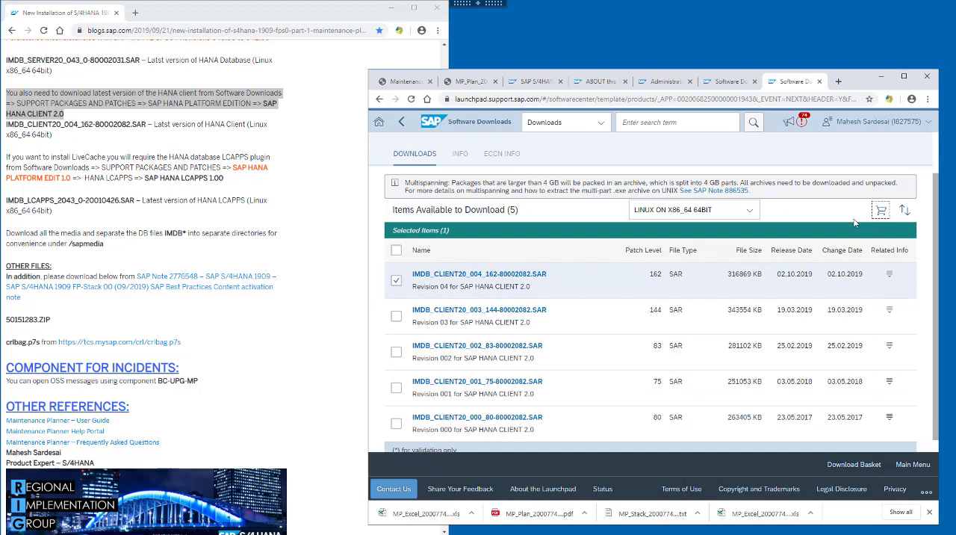
Step: Look up the blog's LCAPPS plugin download path and open SAP HANA PLATFORM EDIT. 1.0 in Software Downloads
left_click(282, 207)
scroll(282, 208, "down", 1)
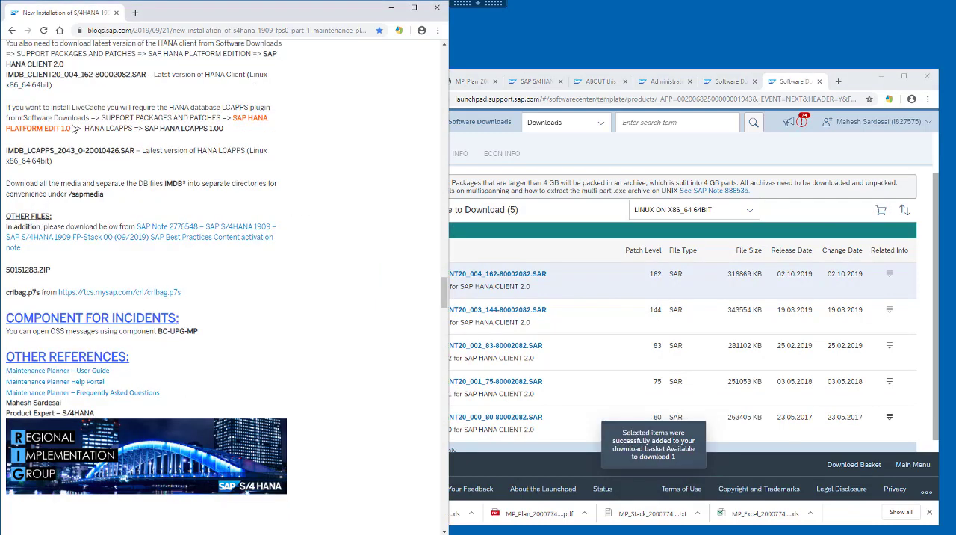
left_click_drag(40, 109, 222, 130)
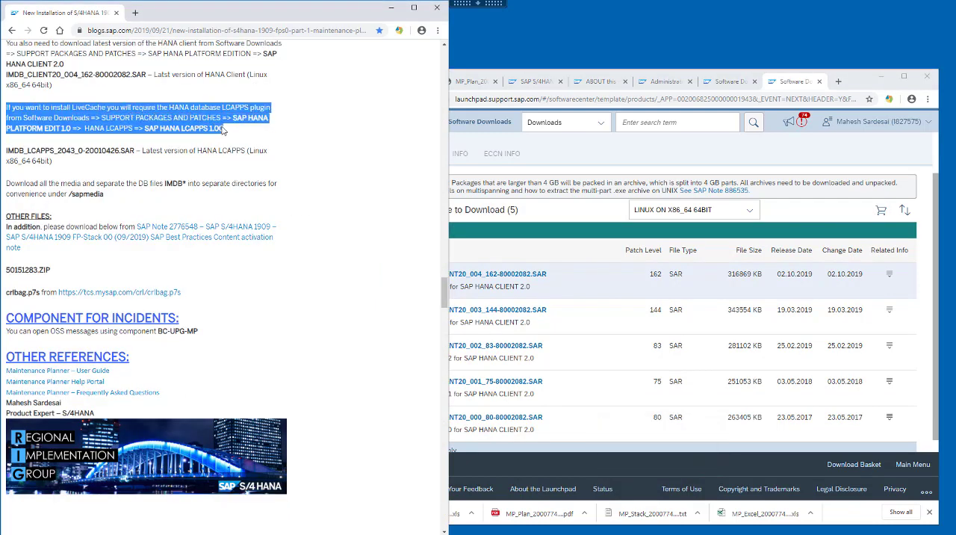
left_click(654, 152)
scroll(535, 155, "up", 1)
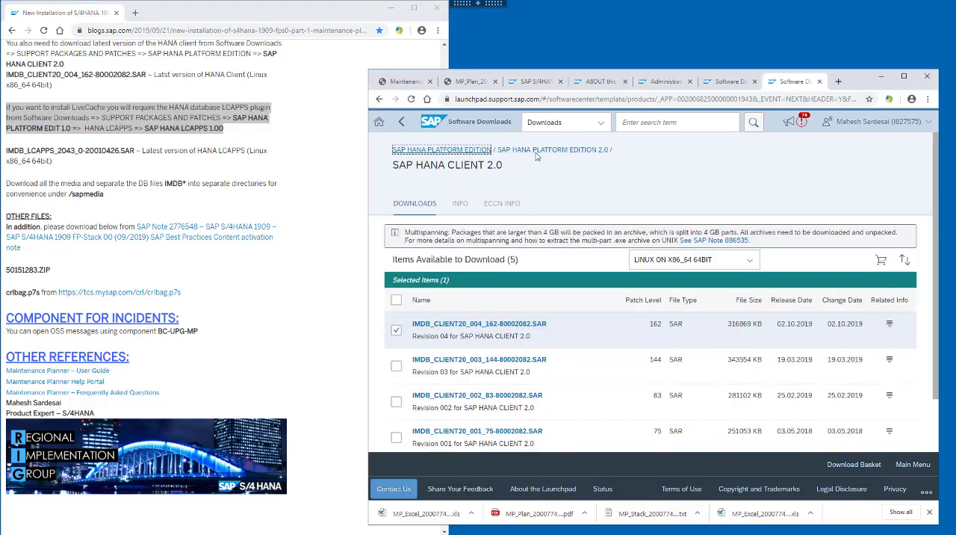
left_click(468, 152)
left_click(499, 233)
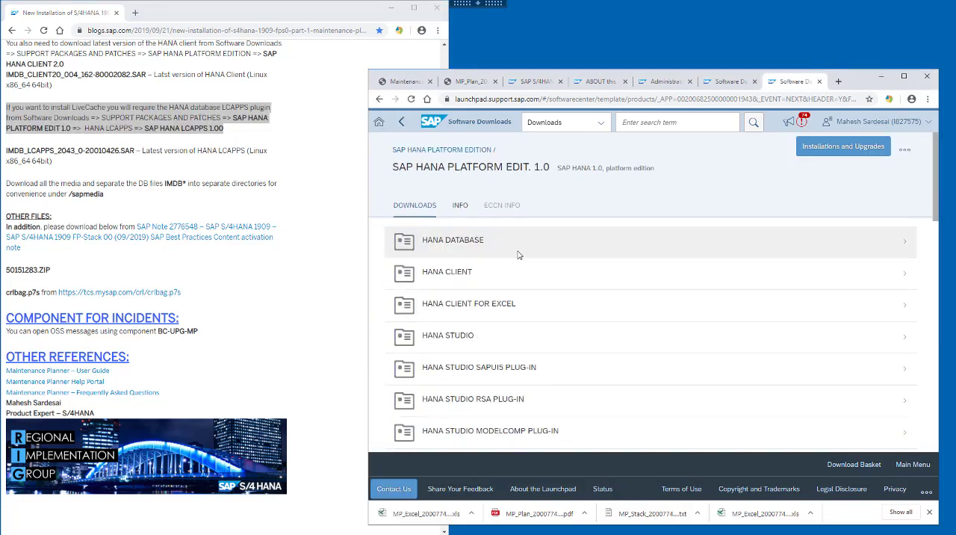
Step: Add IMDB_LCAPPS_2043_0-20010426.SAR from SAP HANA LCAPPS 1.00, under HANA LCAPPS, to the download basket
scroll(519, 255, "down", 3)
left_click(485, 283)
left_click(500, 272)
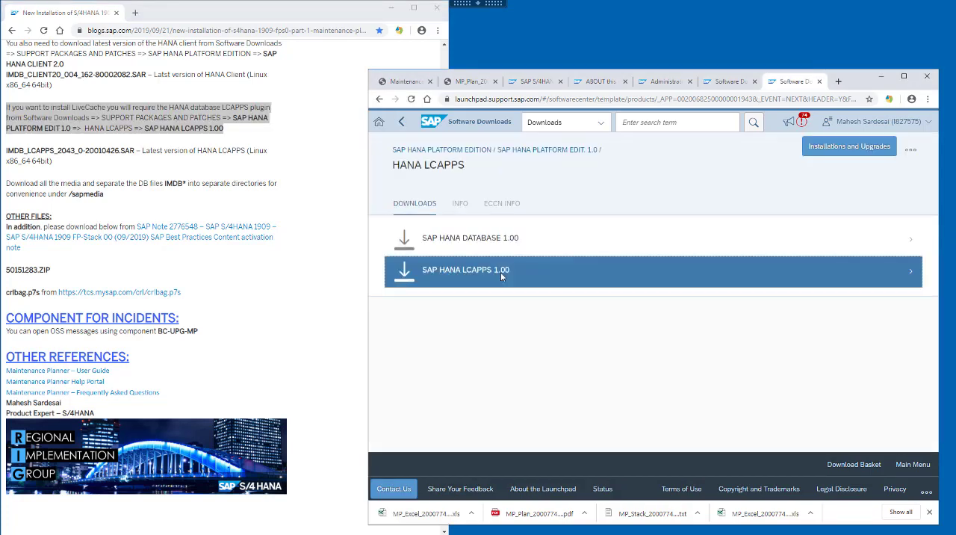
left_click_drag(412, 322, 589, 326)
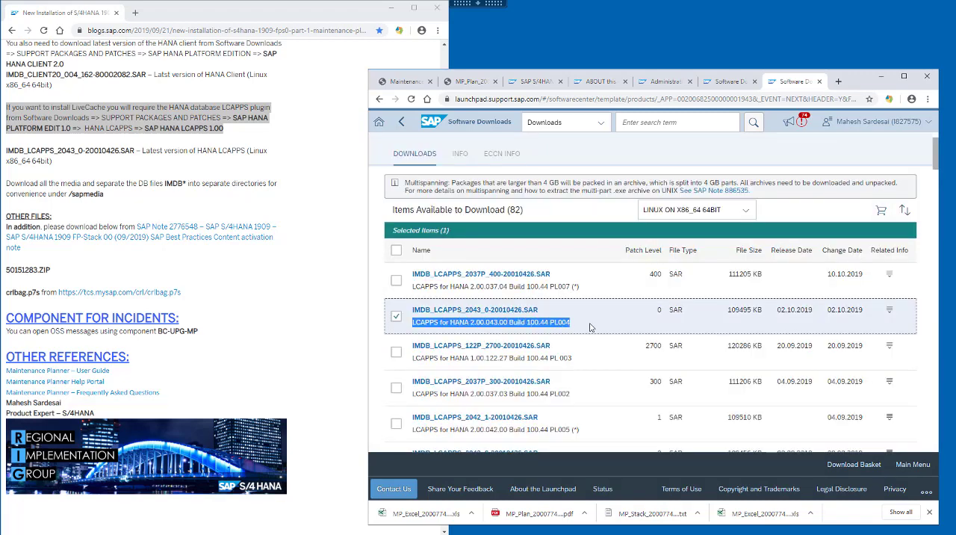
left_click(879, 213)
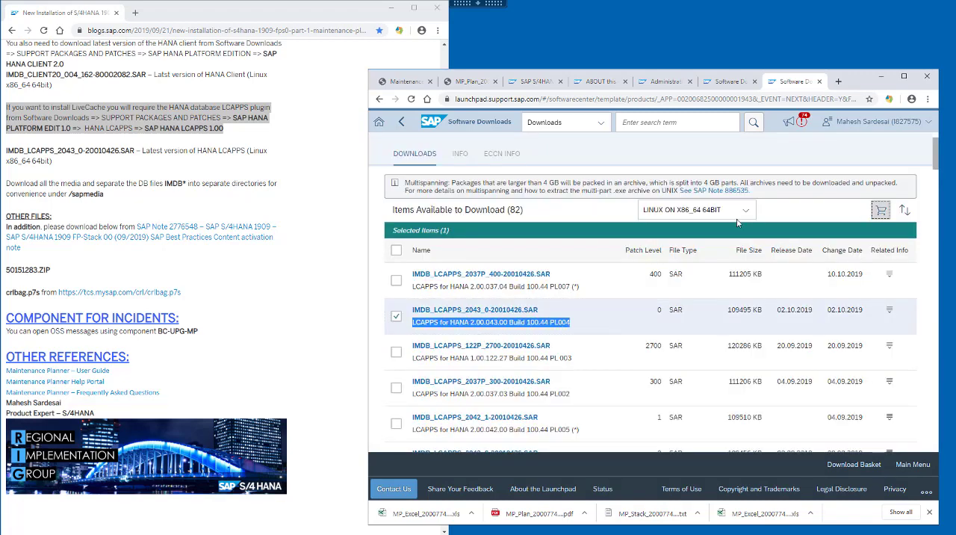
Step: Open SAP Note 2776548 from the blog's other files section and find the reference content download in its Solution section
left_click(288, 267)
scroll(288, 268, "down", 3)
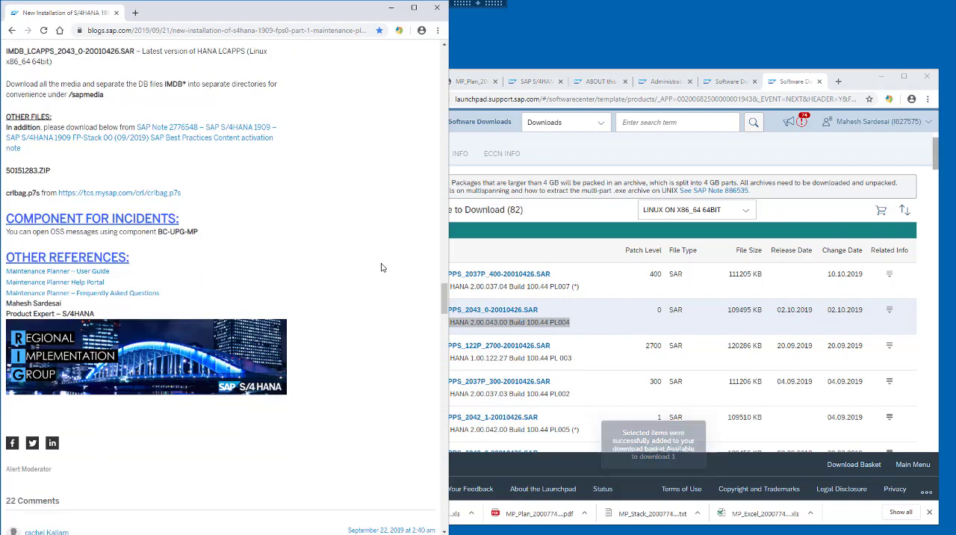
right_click(179, 136)
left_click(224, 154)
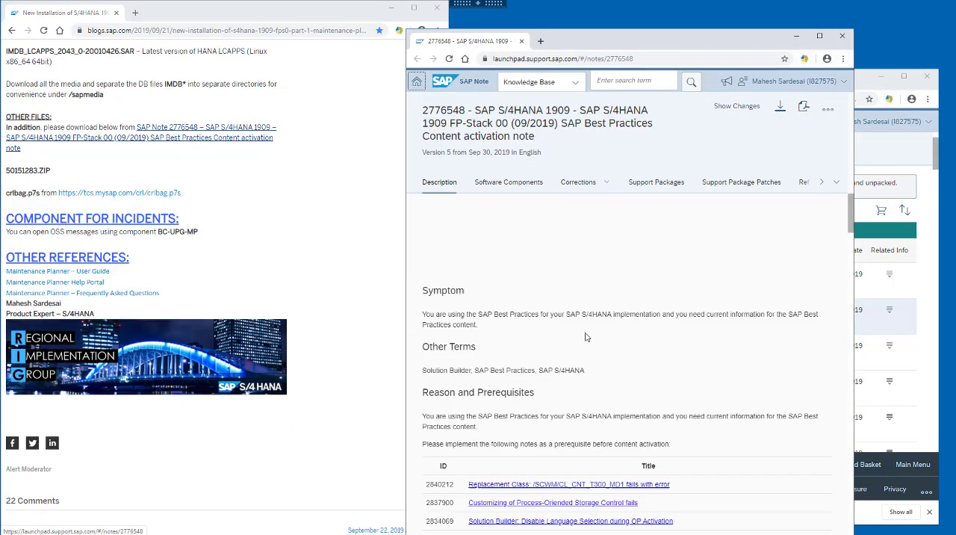
scroll(581, 326, "down", 5)
scroll(581, 327, "down", 5)
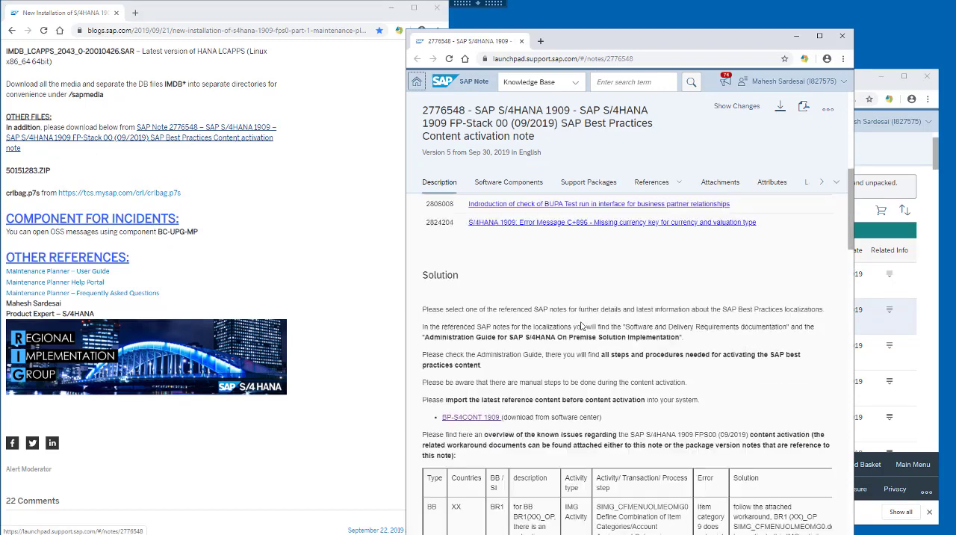
Step: Follow the note's BP-S4CONT 1909 link and add the installation ZIP 50151283 to the download basket
scroll(581, 326, "down", 3)
left_click(472, 271)
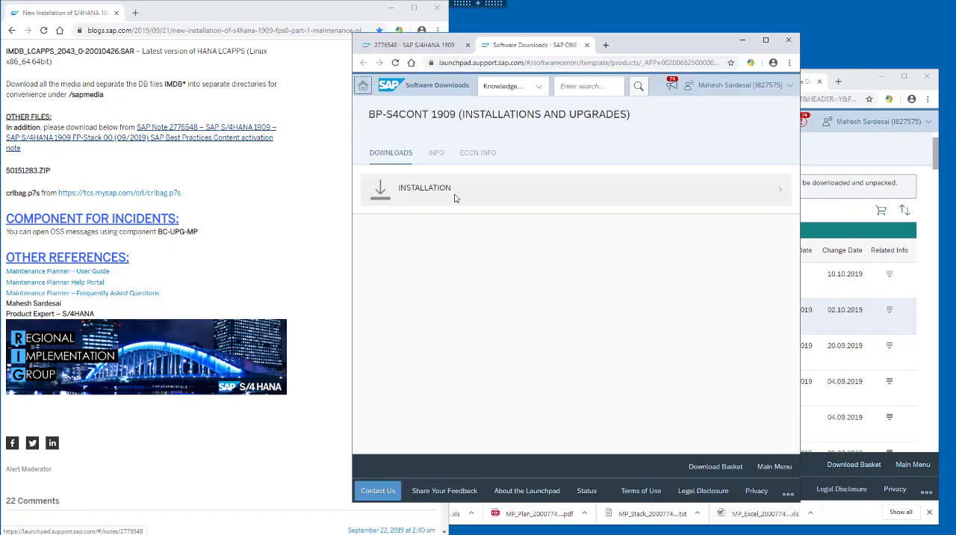
left_click(438, 196)
left_click(409, 301)
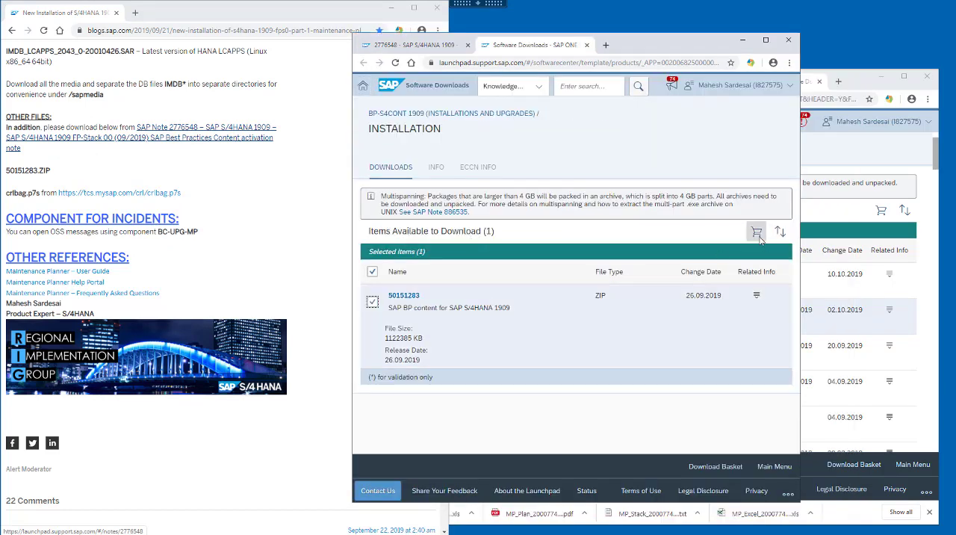
left_click(756, 233)
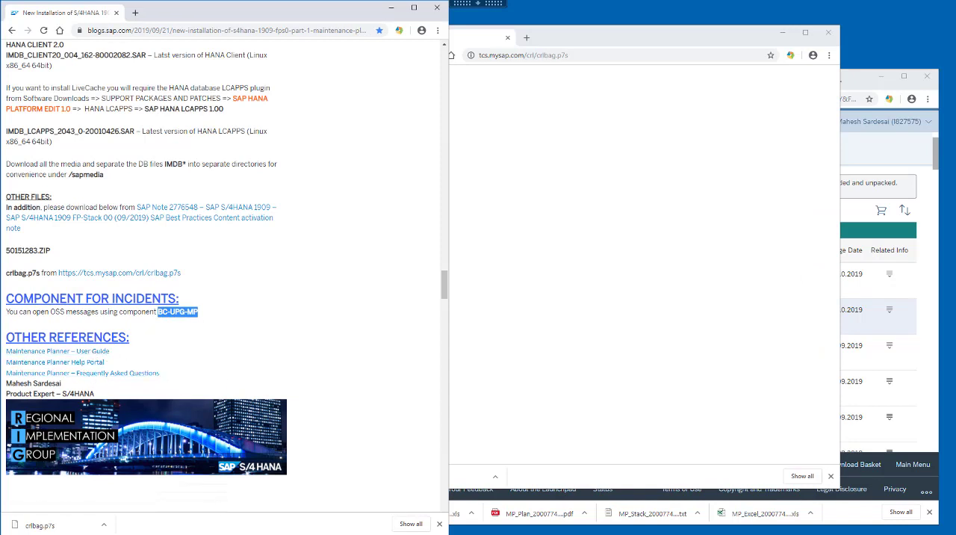
Step: Switch to SAP Download Manager, enlarge its window and start downloading all queued objects
left_click_drag(0, 198, 485, 116)
left_click_drag(549, 322, 539, 416)
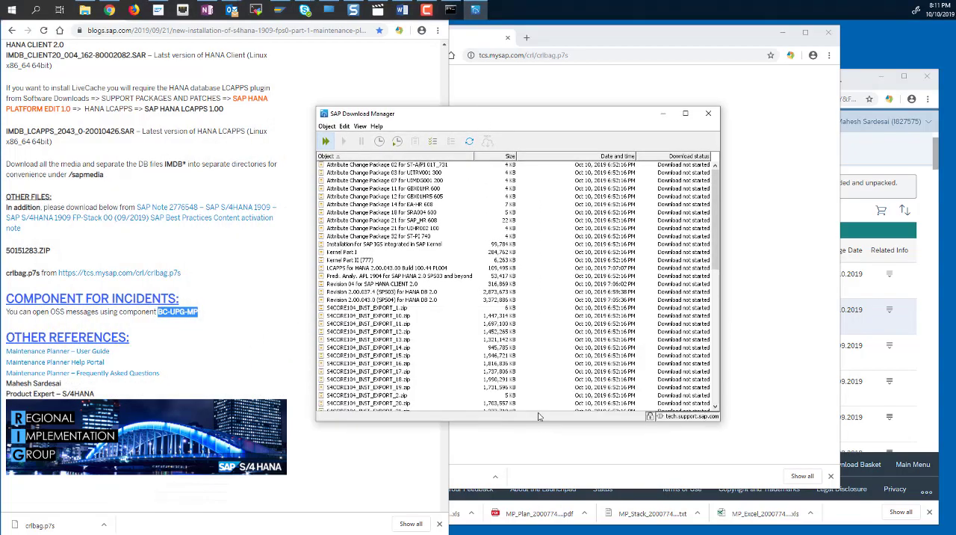
left_click(326, 141)
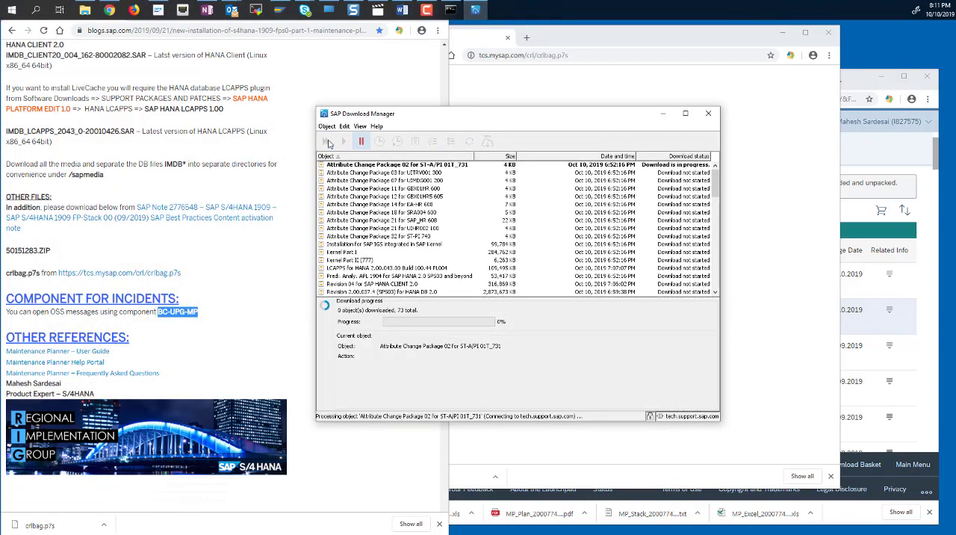